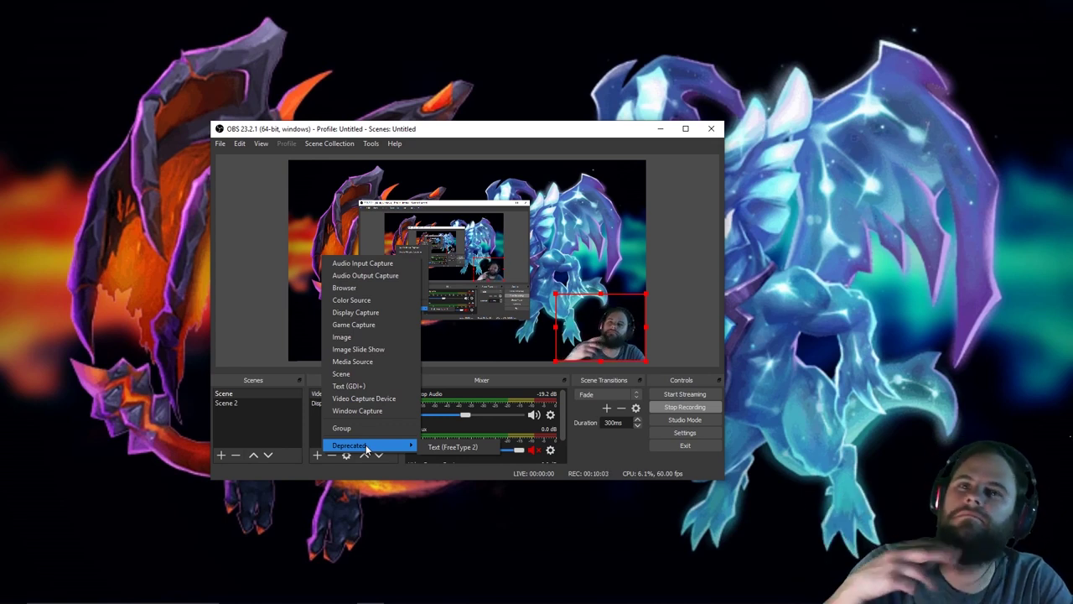
# - Maximize the main window and look through the source types available for the scene
pyautogui.click(688, 134)
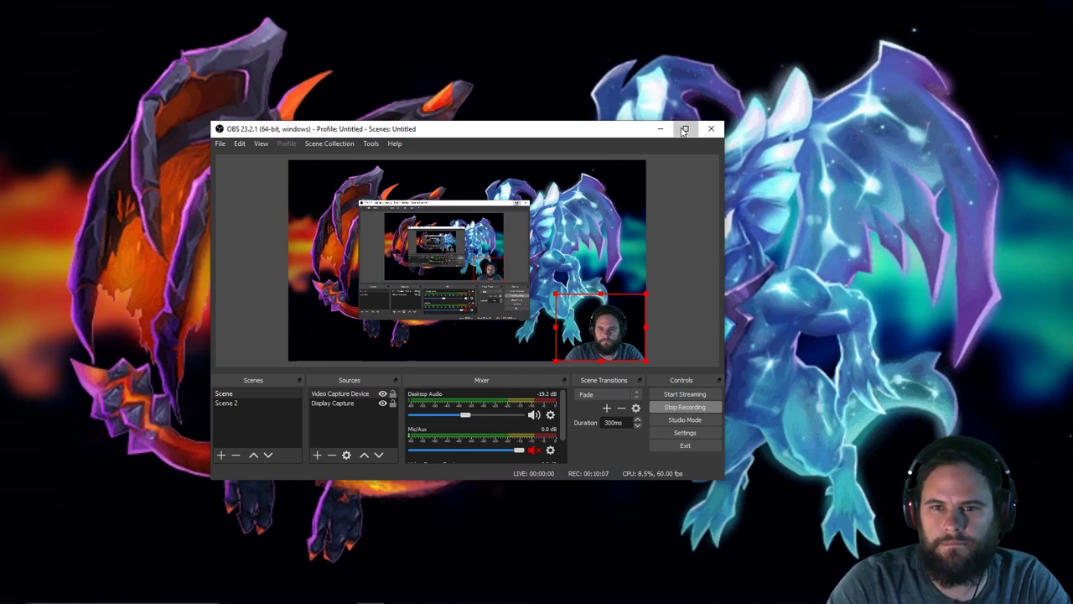
pyautogui.click(684, 130)
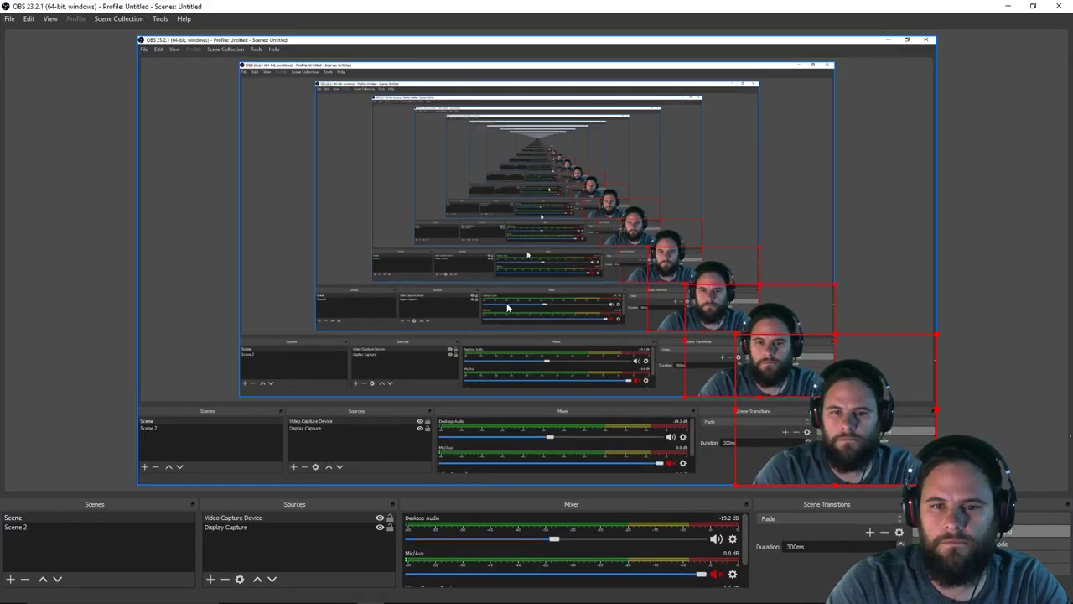
pyautogui.click(214, 579)
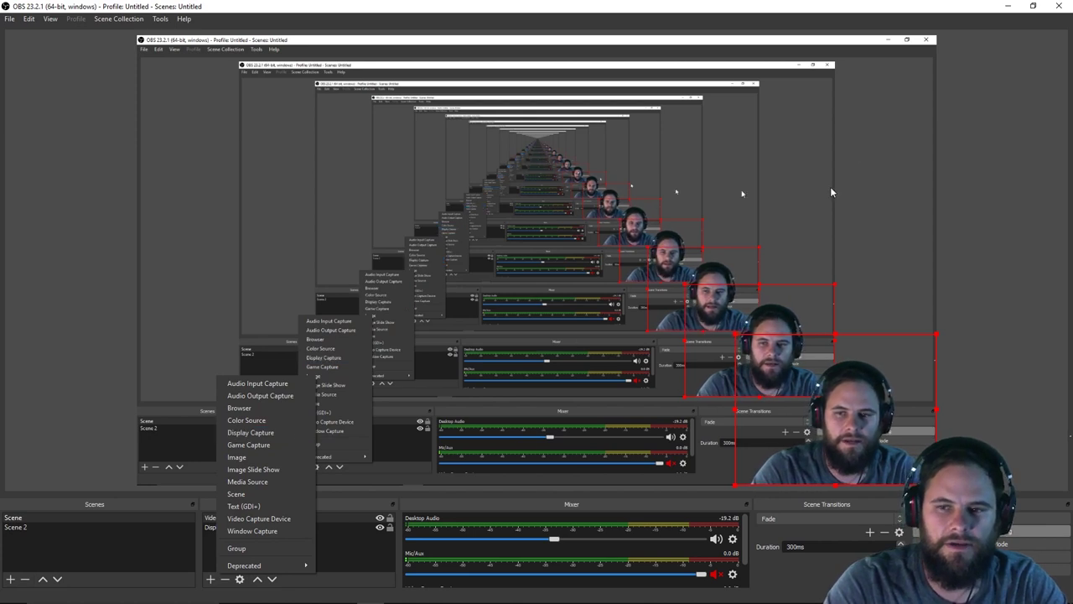
pyautogui.click(135, 546)
# - Remove the Display Capture source from the scene
pyautogui.click(239, 527)
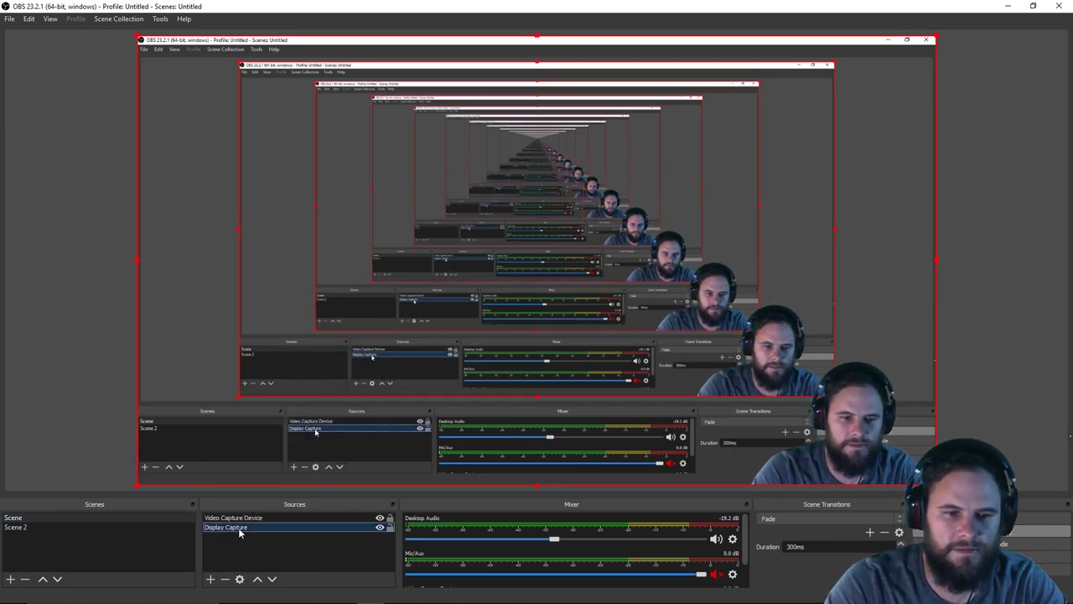
pyautogui.click(225, 578)
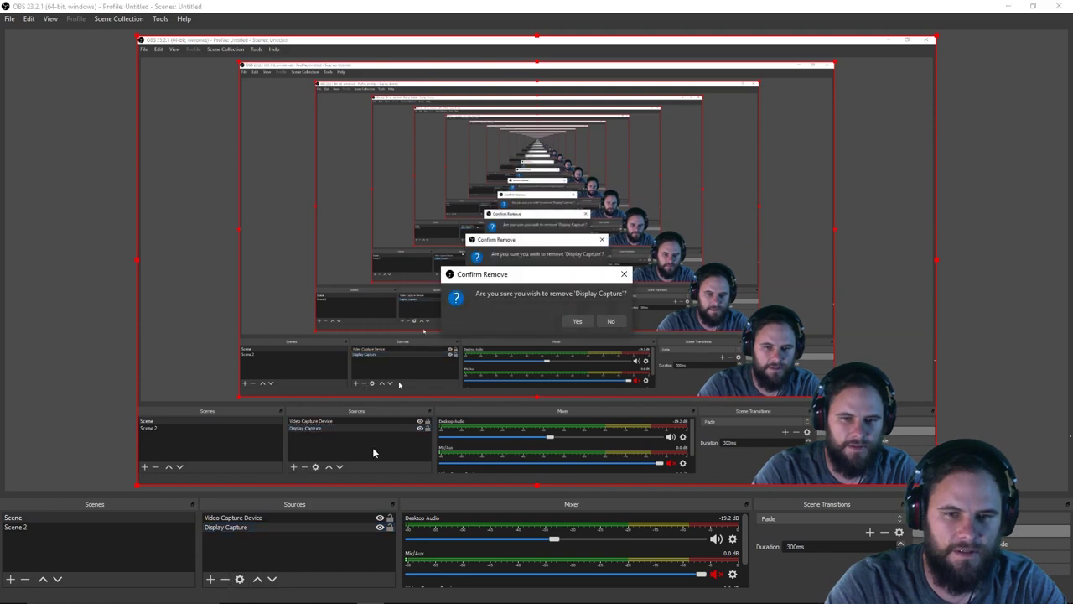
pyautogui.click(573, 320)
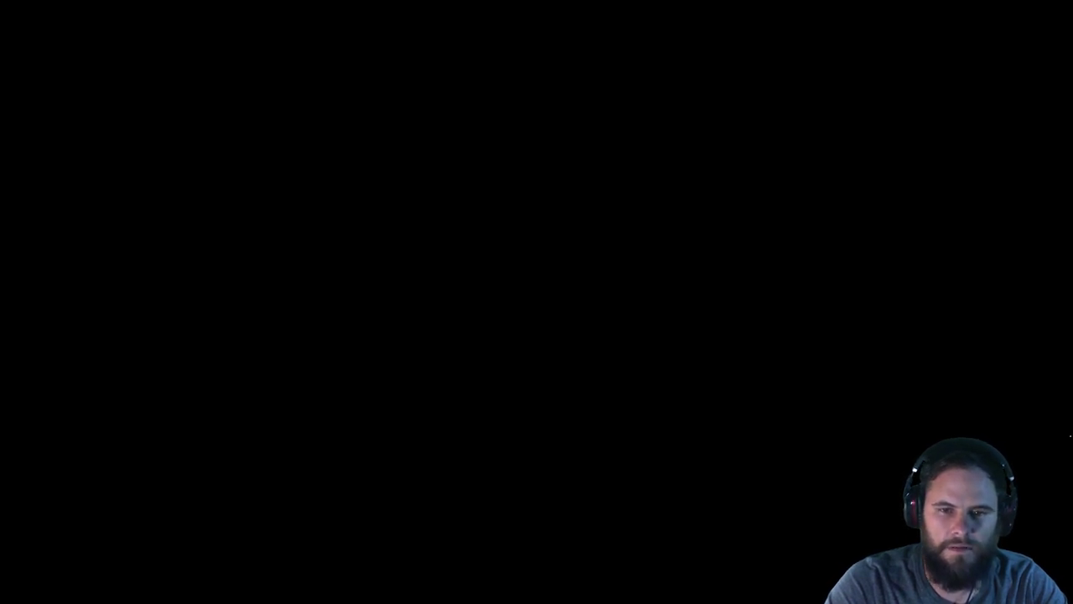
# - Add a new Display Capture source that captures Display 1: 1920x1080 @ 0,0
pyautogui.click(495, 407)
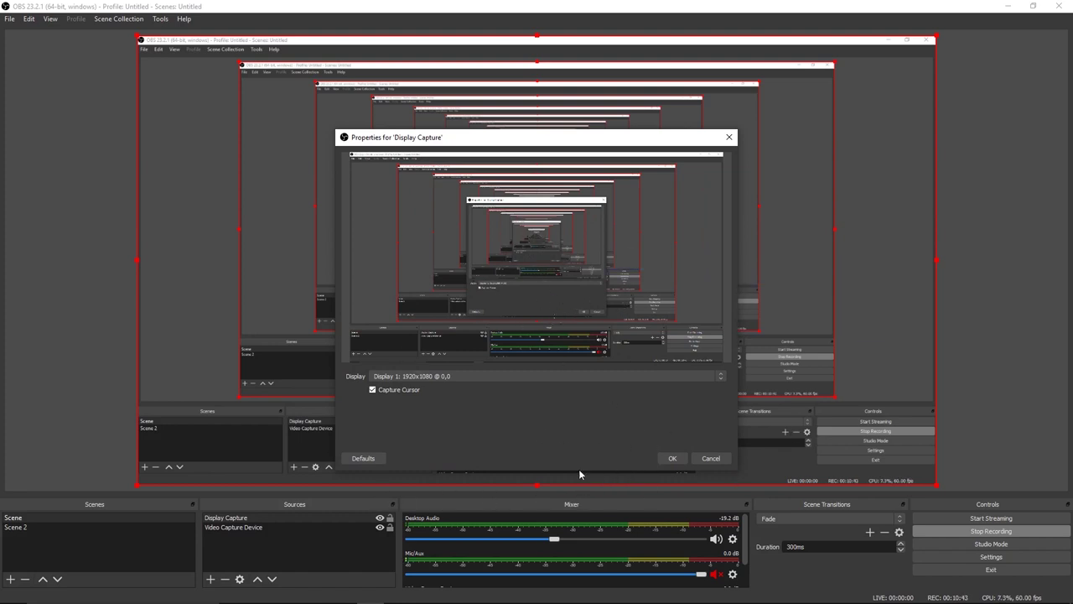
pyautogui.click(715, 377)
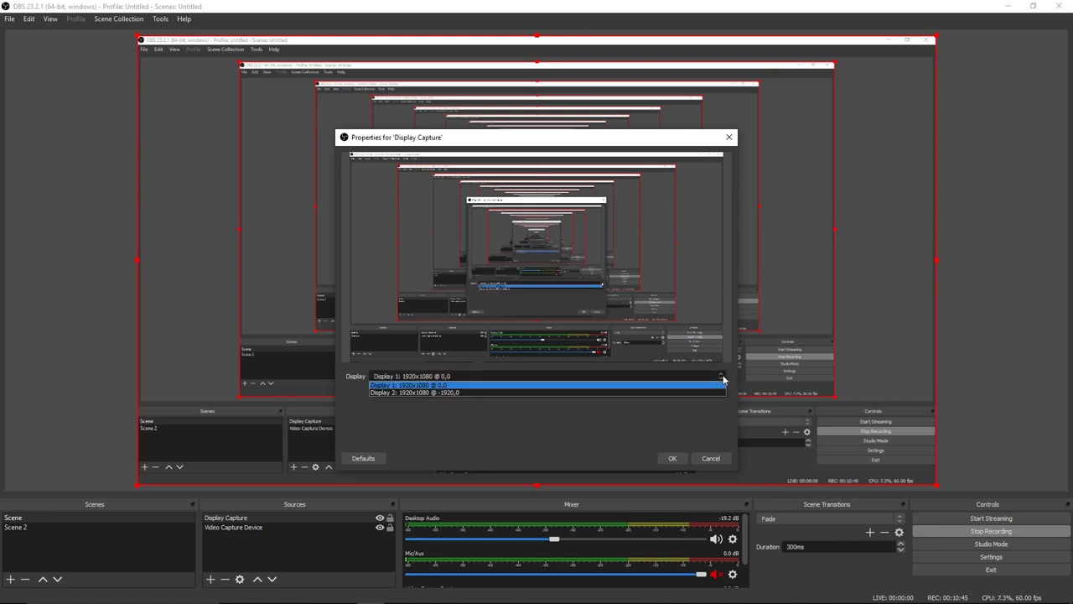
pyautogui.click(481, 384)
pyautogui.click(672, 457)
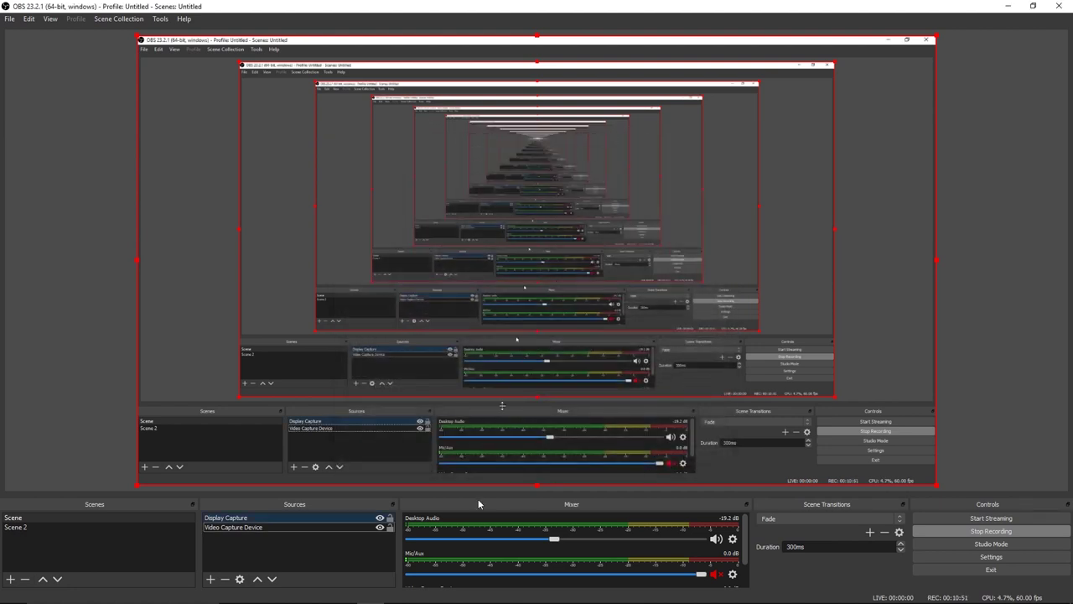
# - Add a Game Capture source, view its capture options, and remove it from the scene
pyautogui.click(210, 579)
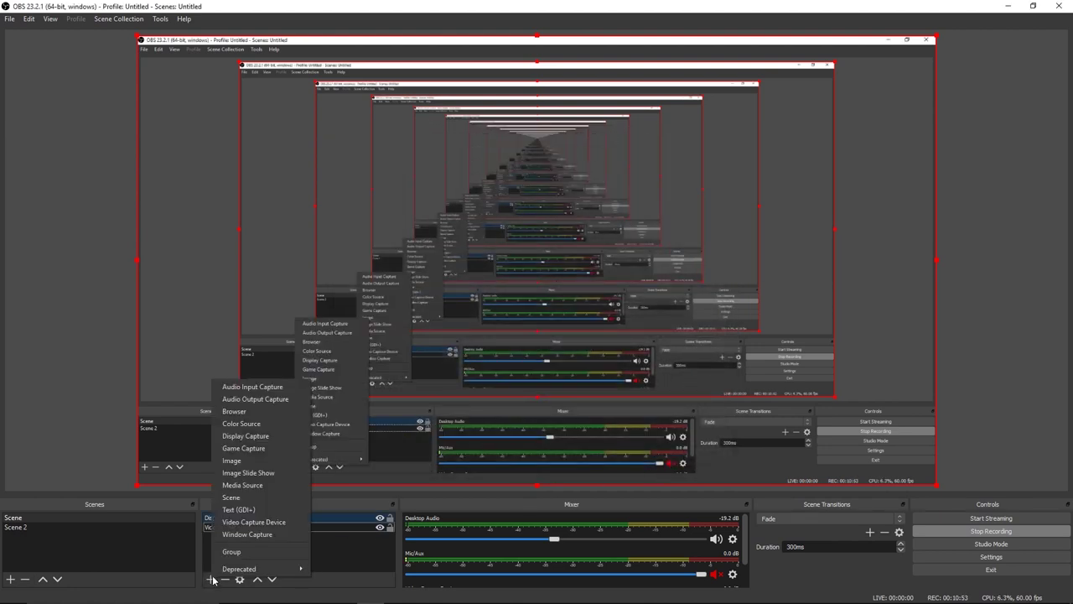
pyautogui.click(269, 447)
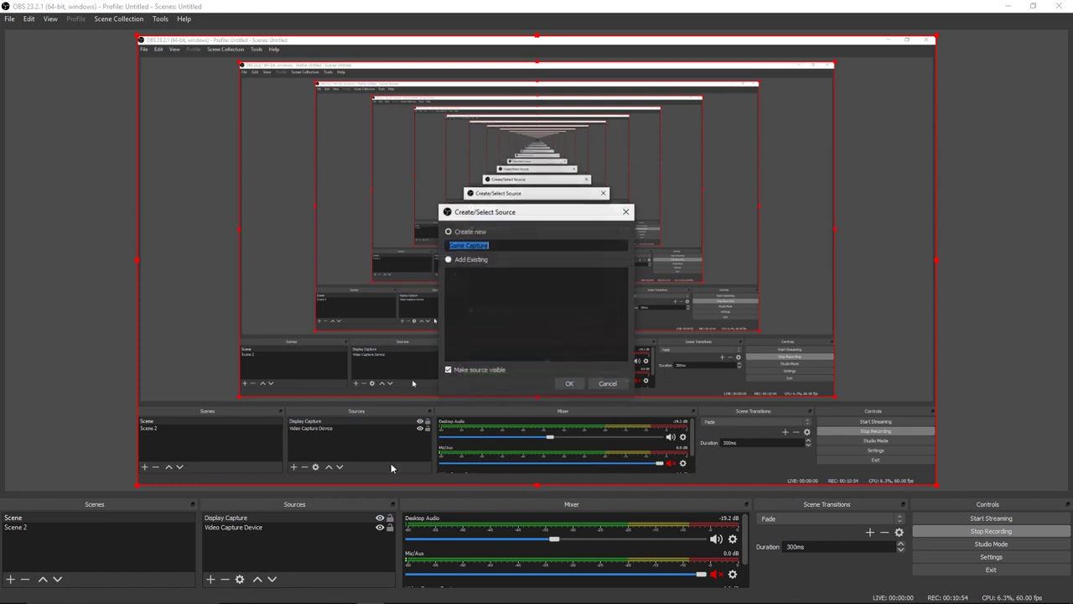
pyautogui.click(570, 384)
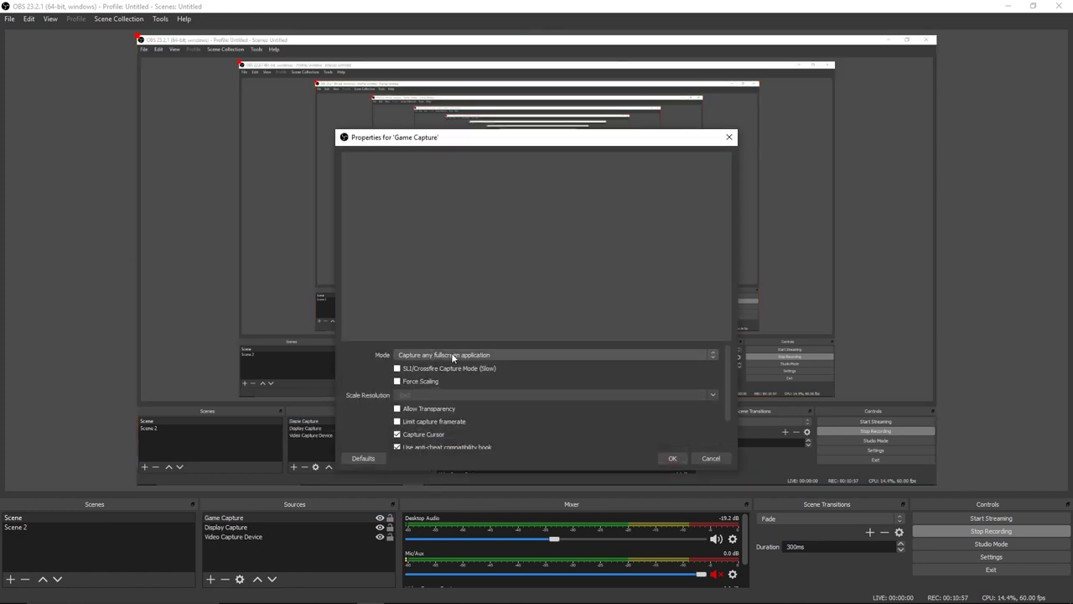
pyautogui.click(711, 458)
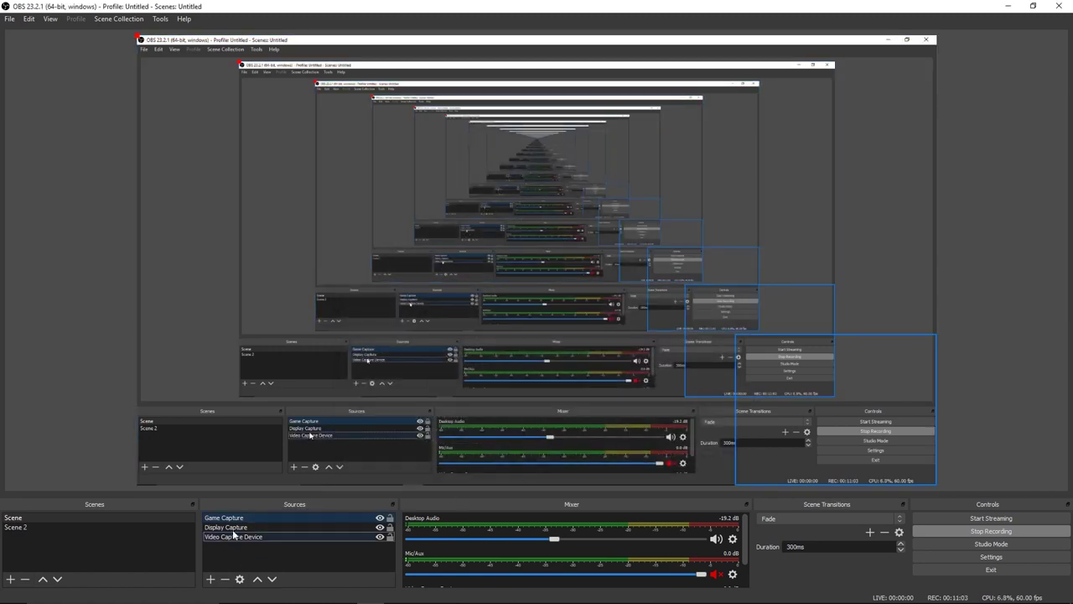
pyautogui.click(223, 580)
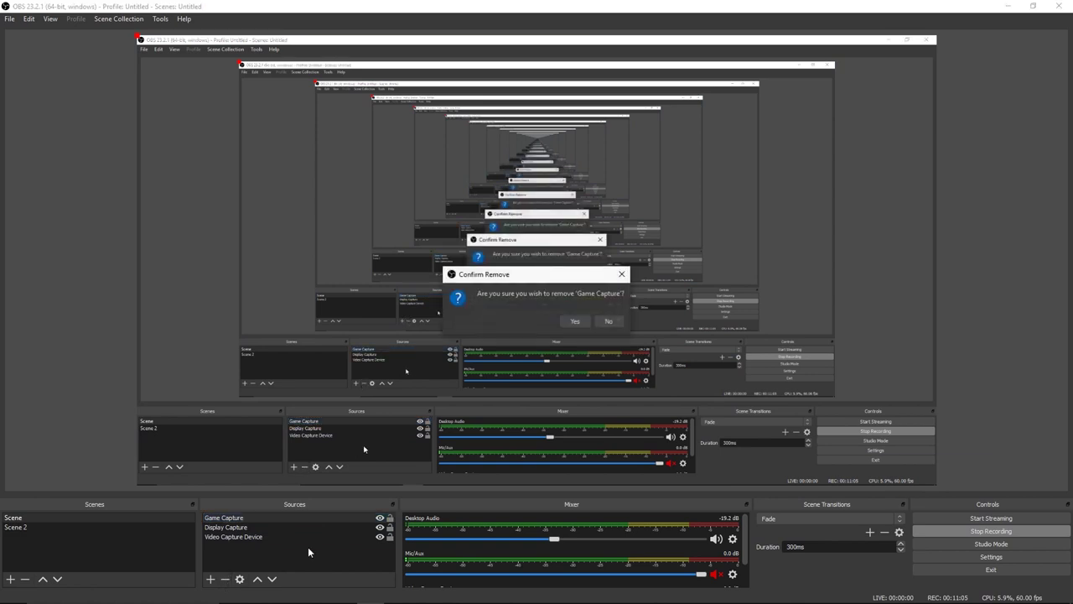
pyautogui.click(578, 321)
# - Remove the existing Video Capture Device source from the scene
pyautogui.click(246, 528)
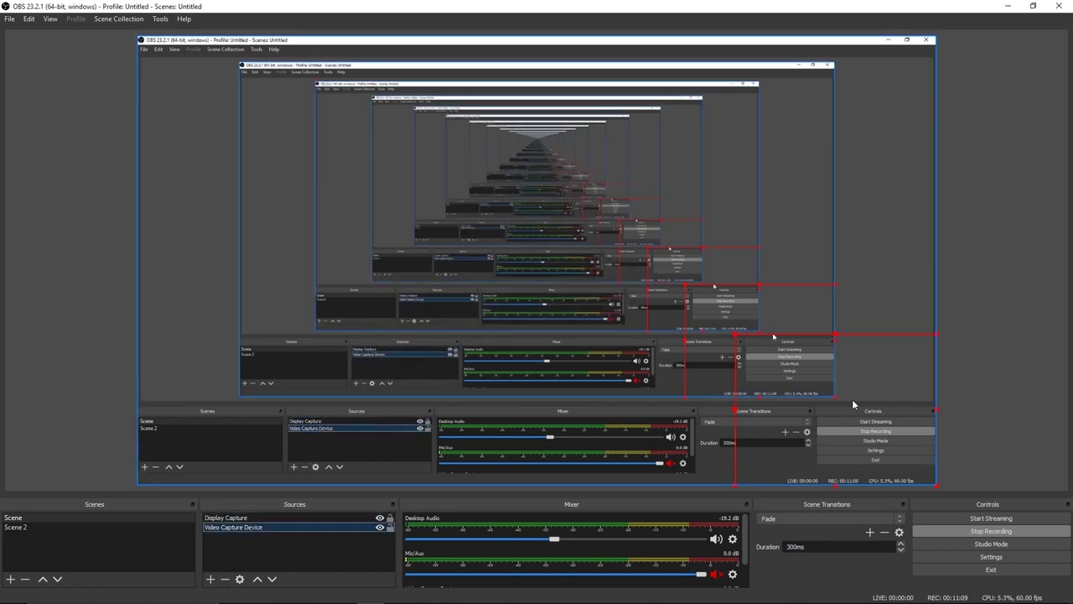
pyautogui.click(224, 579)
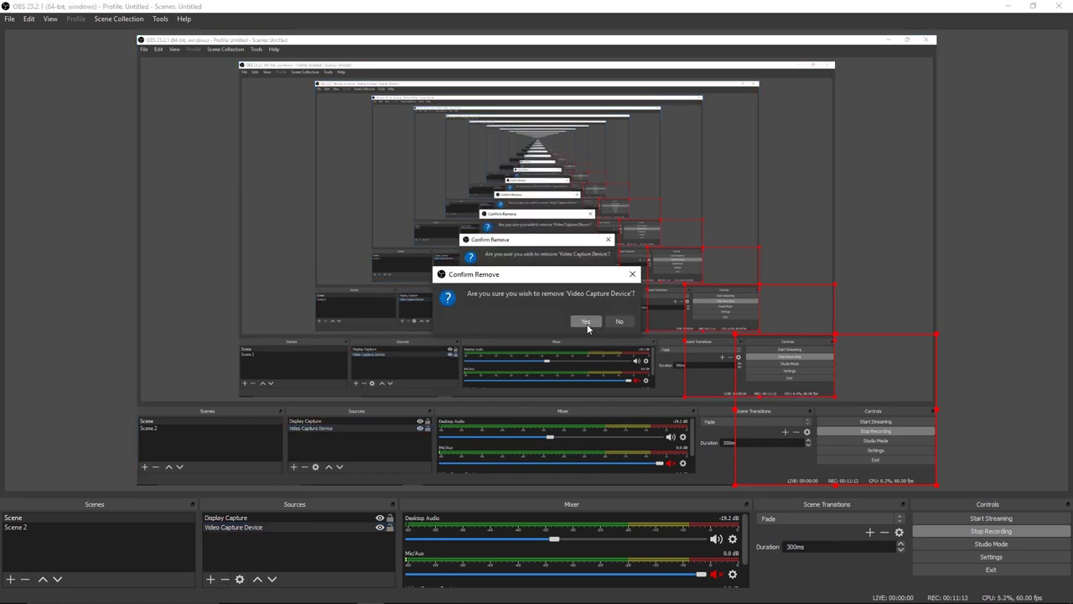
pyautogui.click(587, 324)
# - Add a new Video Capture Device source using the Microsoft LifeCam HD-3000 with the device default resolution
pyautogui.click(211, 578)
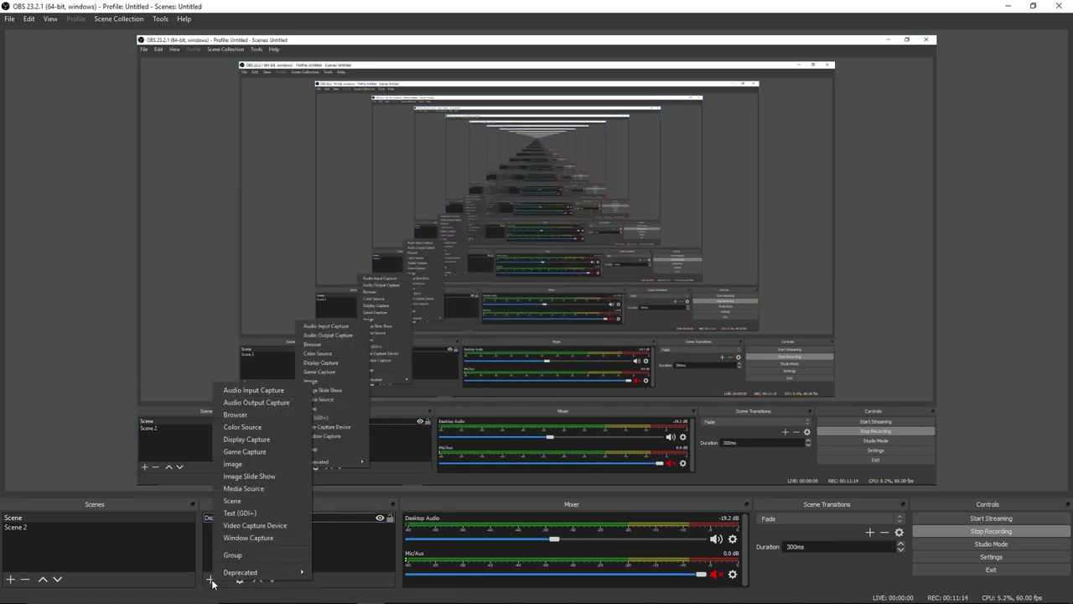
pyautogui.click(271, 525)
pyautogui.click(568, 384)
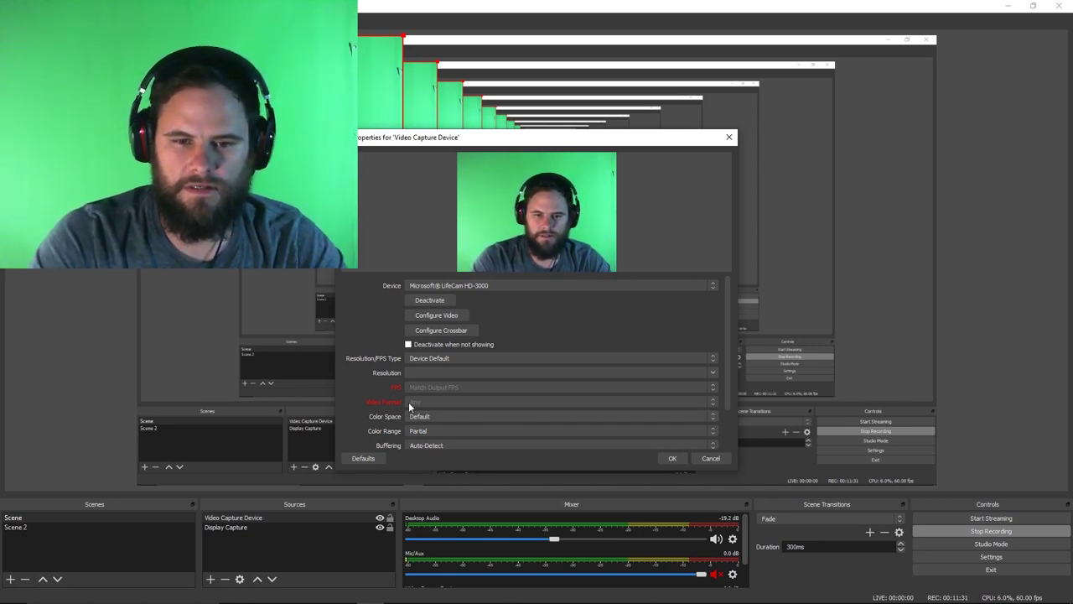
pyautogui.click(672, 457)
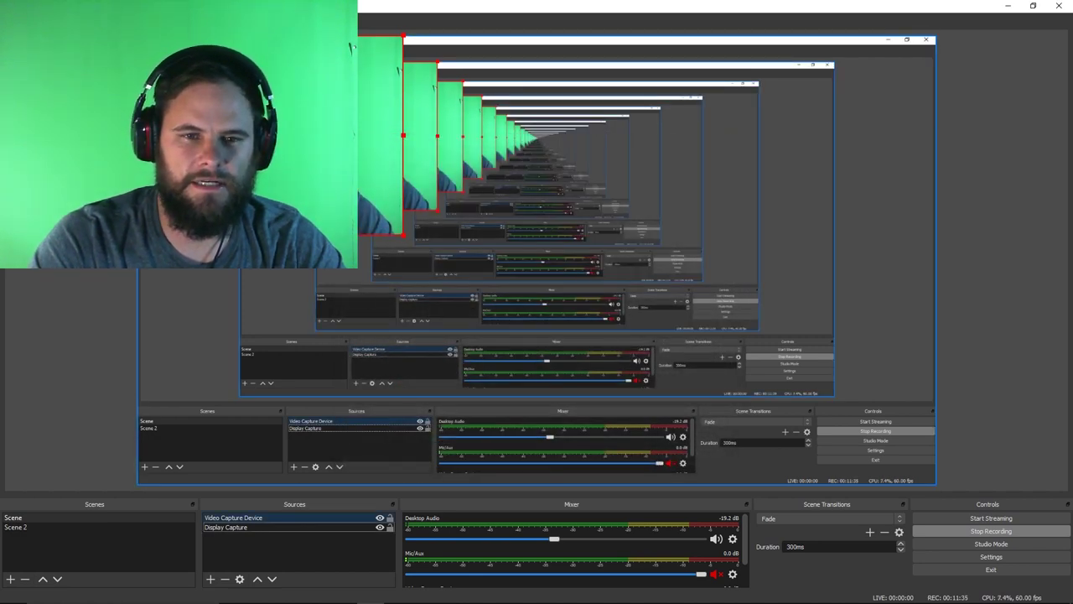
# - Add a Chroma Key effect filter with green as the key color to the Display Capture source
pyautogui.click(226, 526)
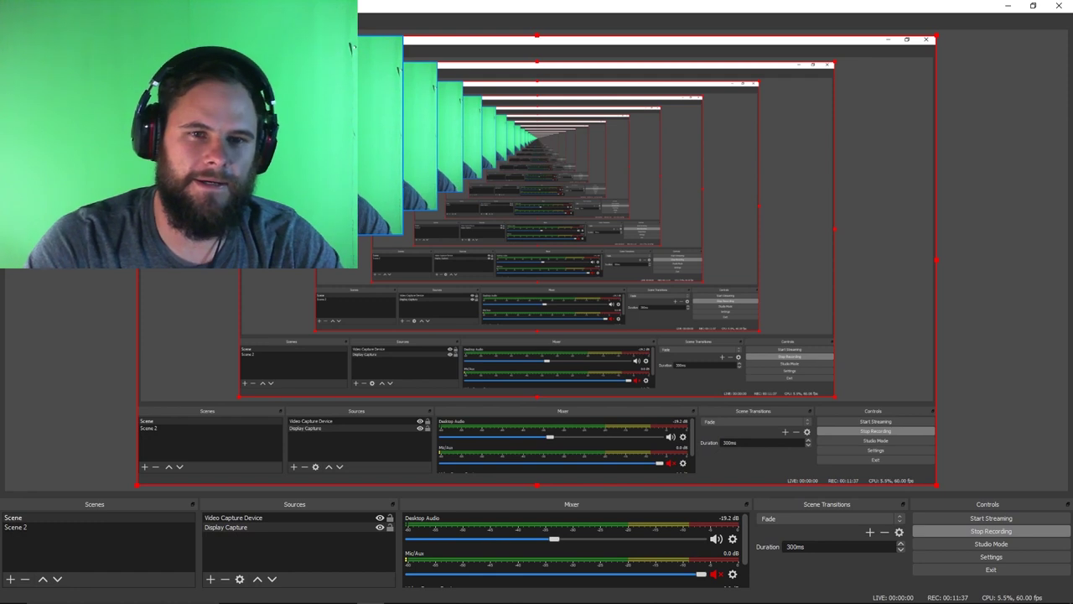
pyautogui.click(219, 530)
pyautogui.rightClick(220, 531)
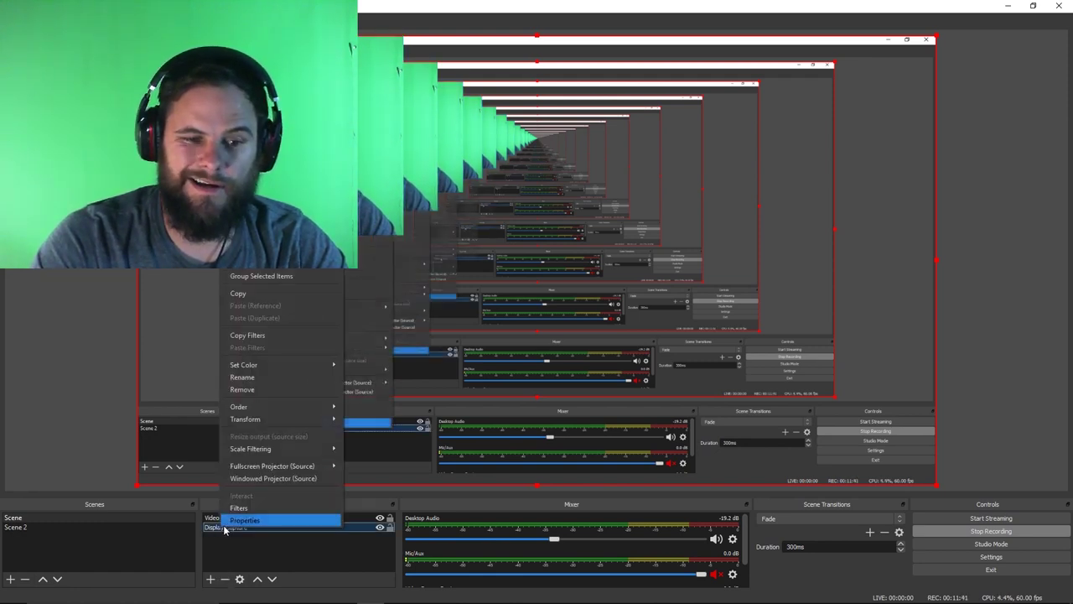
pyautogui.click(251, 508)
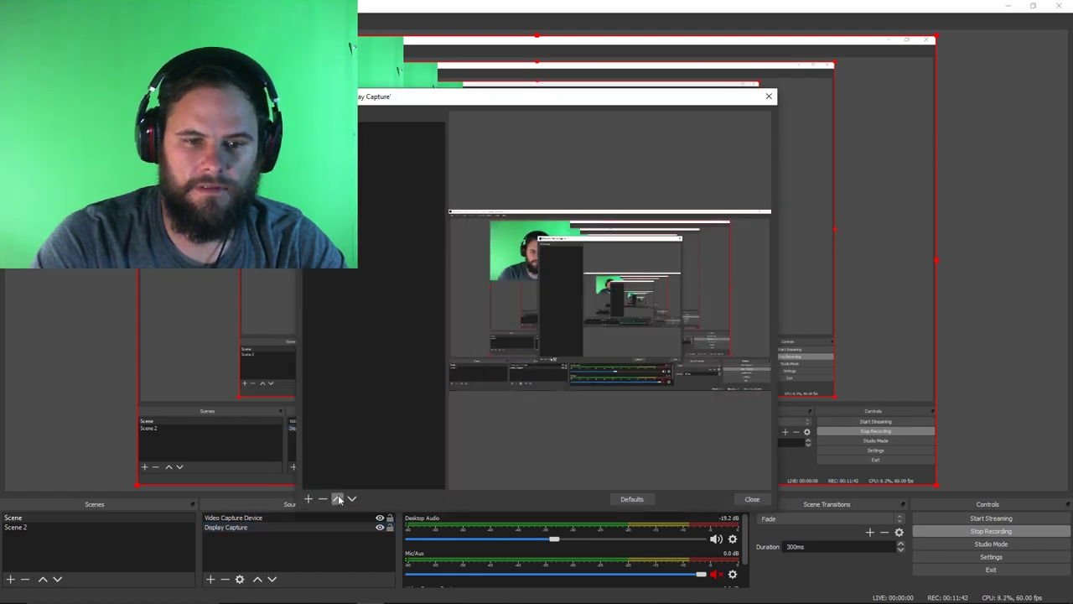
pyautogui.click(308, 499)
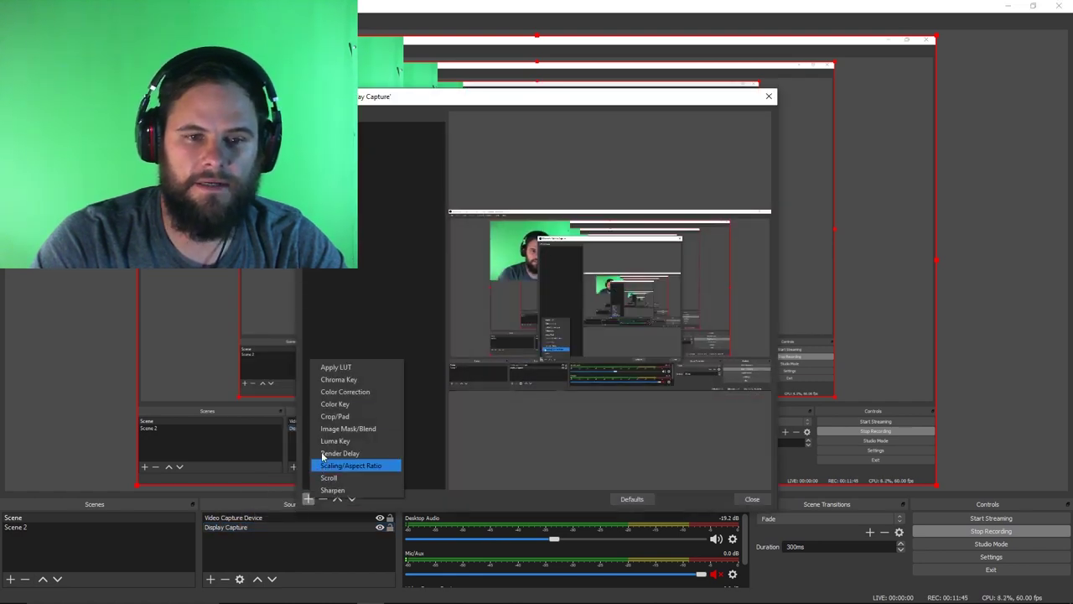
pyautogui.click(350, 381)
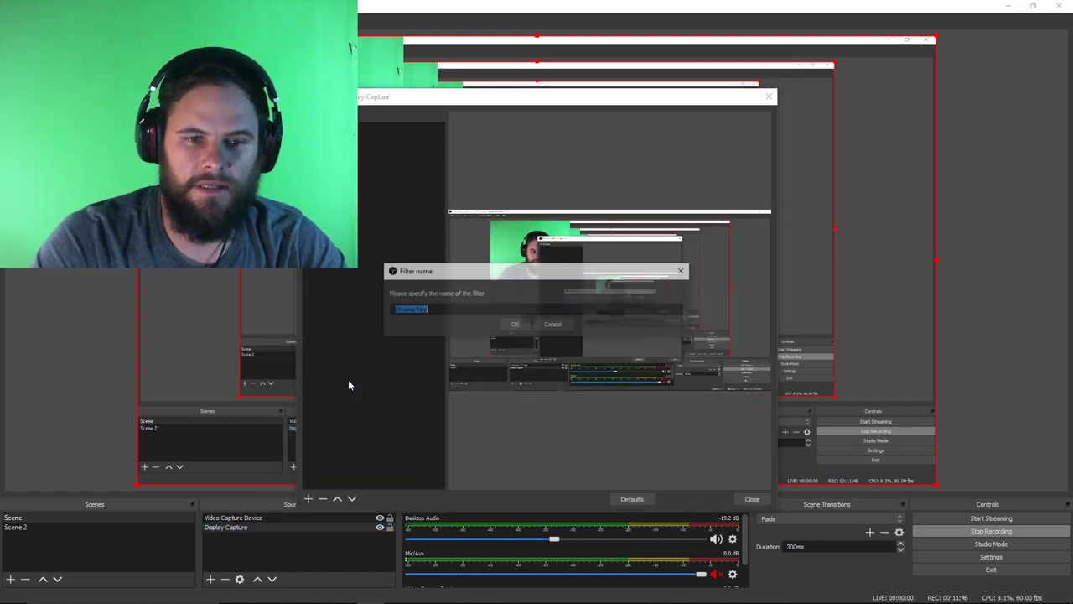
pyautogui.click(515, 324)
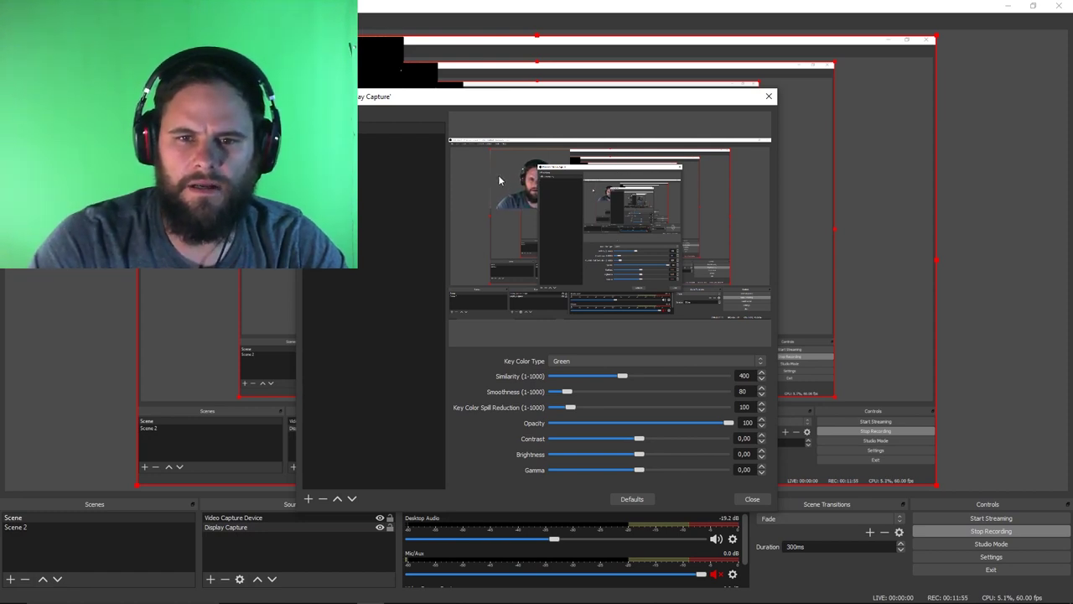
# - Examine the chroma key effect in the Display Capture filter preview, minimizing the main window to compare it, and close the filters
pyautogui.moveTo(553, 104); pyautogui.dragTo(703, 113)
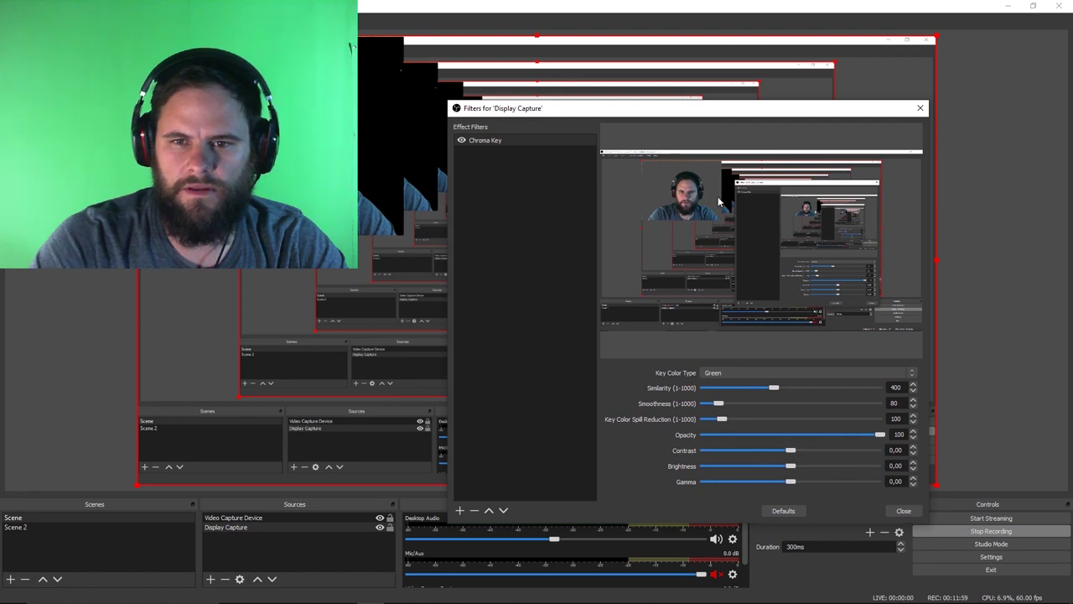
pyautogui.moveTo(742, 116); pyautogui.dragTo(561, 109)
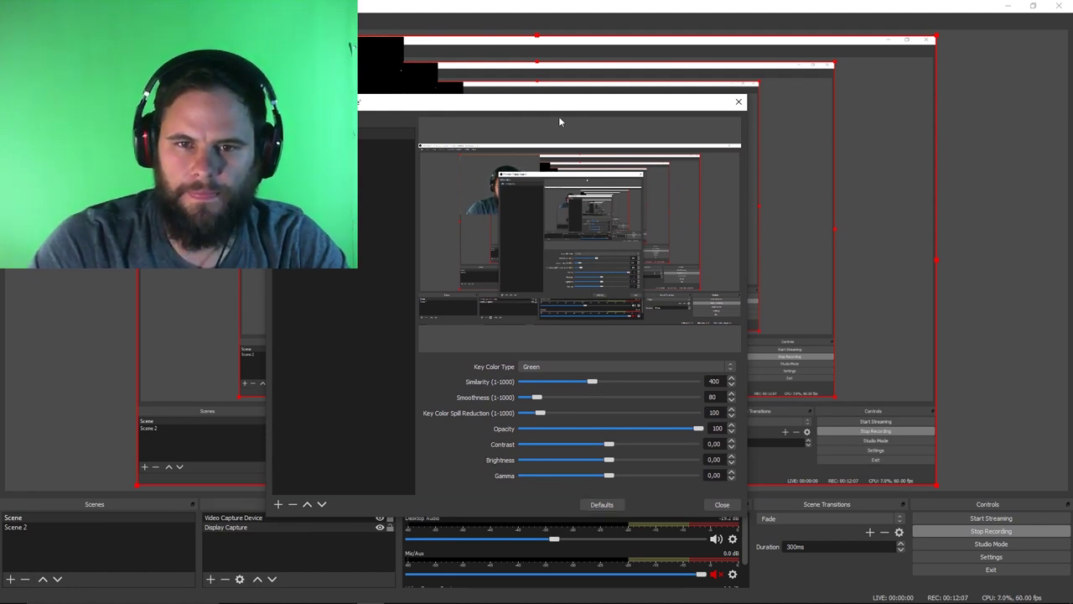
pyautogui.moveTo(623, 104); pyautogui.dragTo(778, 112)
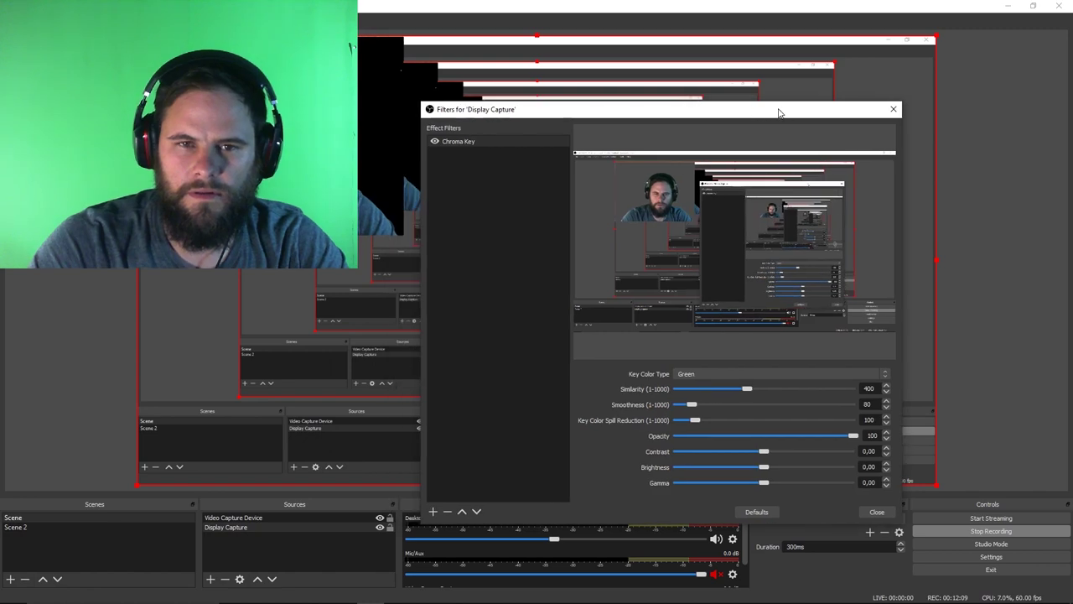
pyautogui.click(1007, 6)
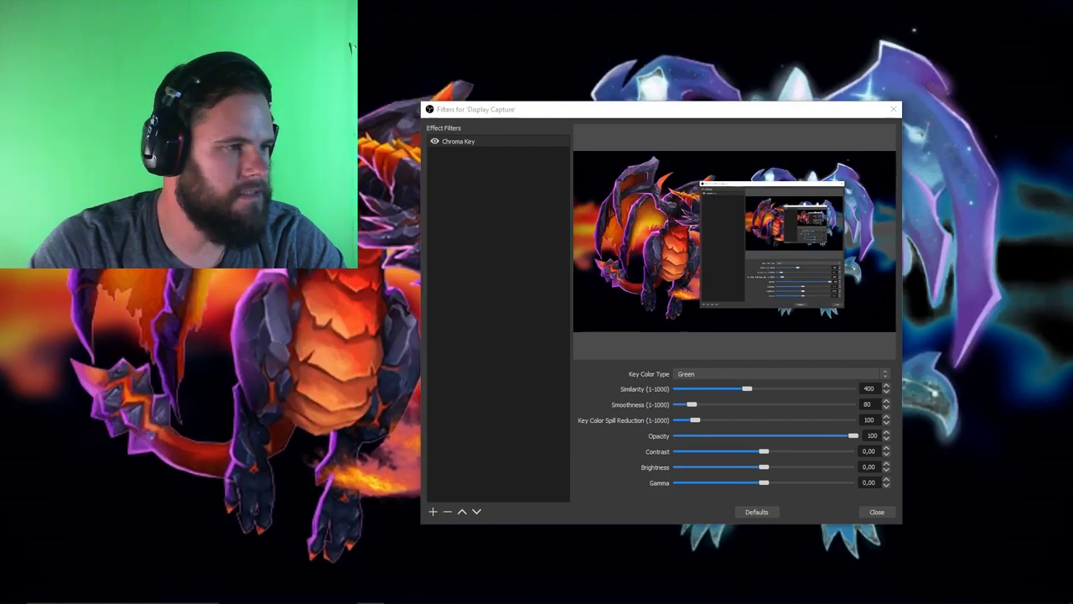
pyautogui.moveTo(706, 118); pyautogui.dragTo(445, 116)
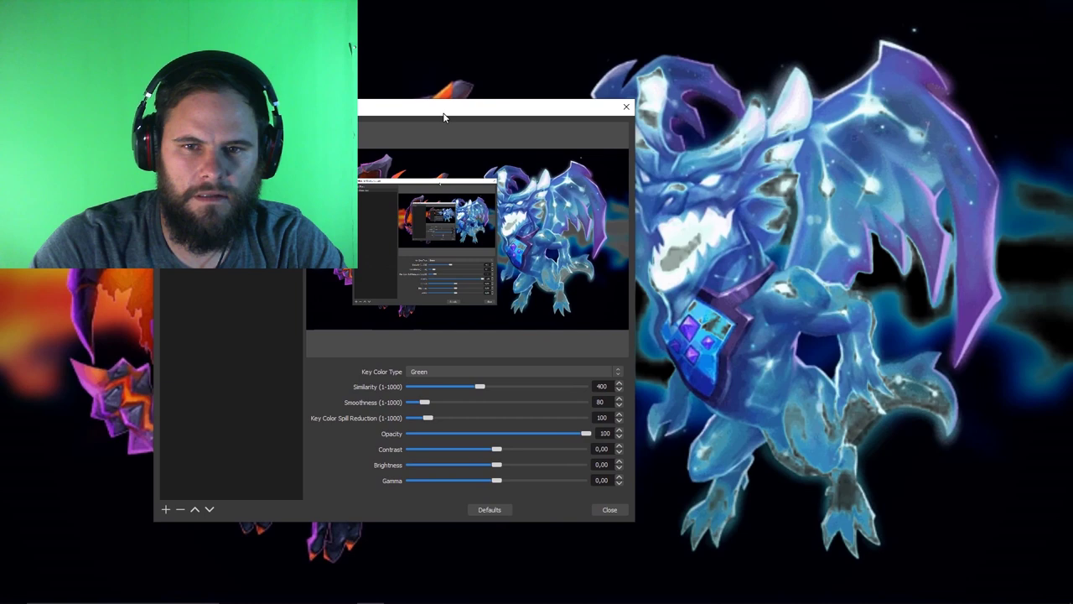
pyautogui.click(626, 109)
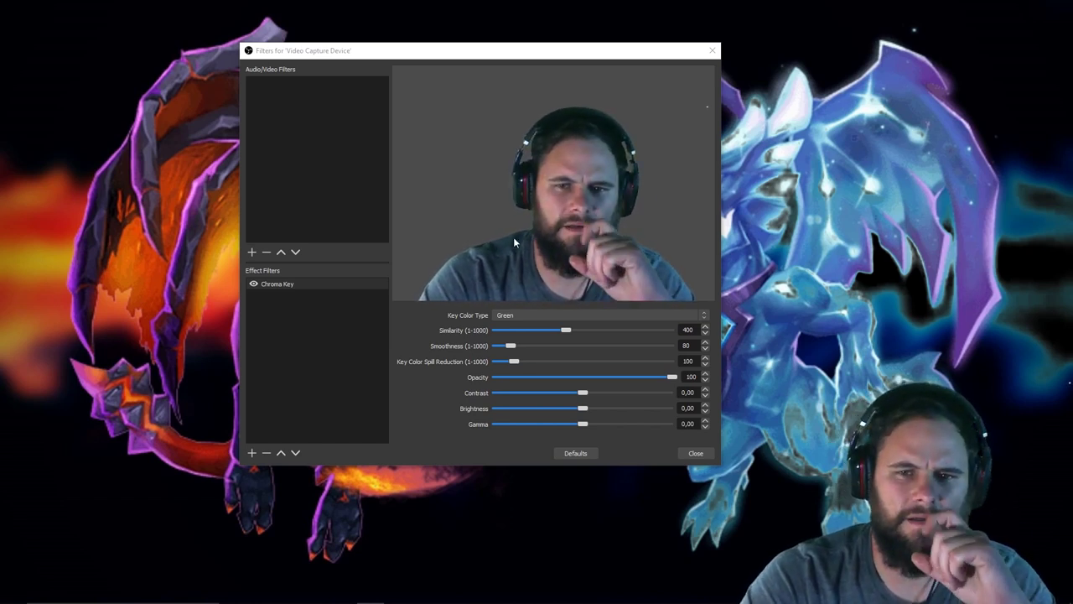
# - Set the Similarity of the Video Capture Device's Chroma Key filter to 391 and close its filters
pyautogui.moveTo(566, 329)
pyautogui.mouseDown()
pyautogui.moveTo(651, 330)
pyautogui.moveTo(406, 324)
pyautogui.moveTo(564, 335)
pyautogui.mouseUp()
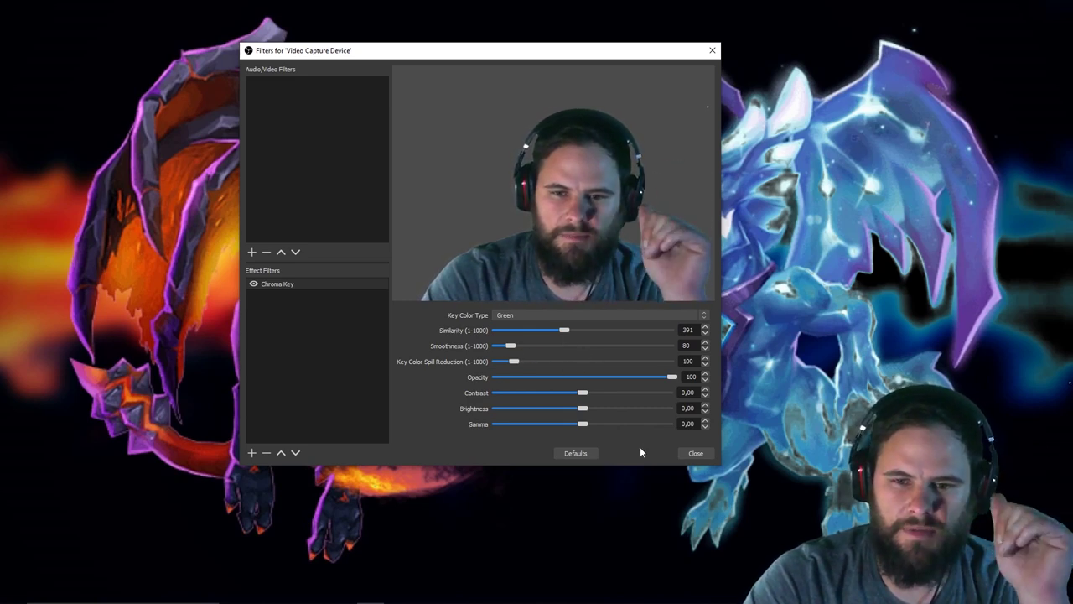
pyautogui.click(694, 453)
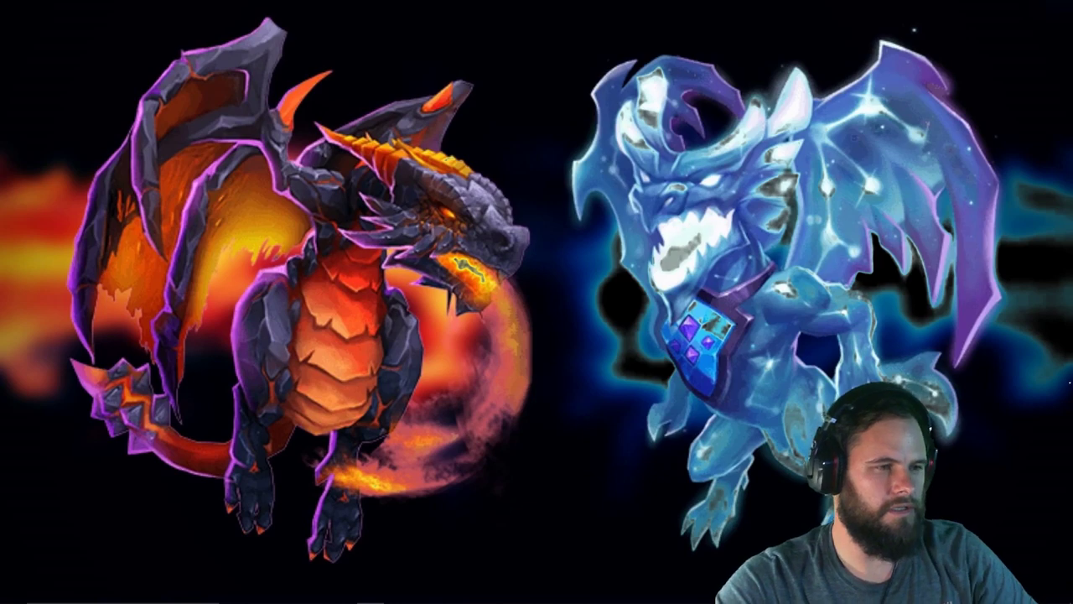
# - Bring the main window onto the captured display and place the Video Capture Device source below Display Capture in the source order
pyautogui.moveTo(0, 69); pyautogui.dragTo(509, 79)
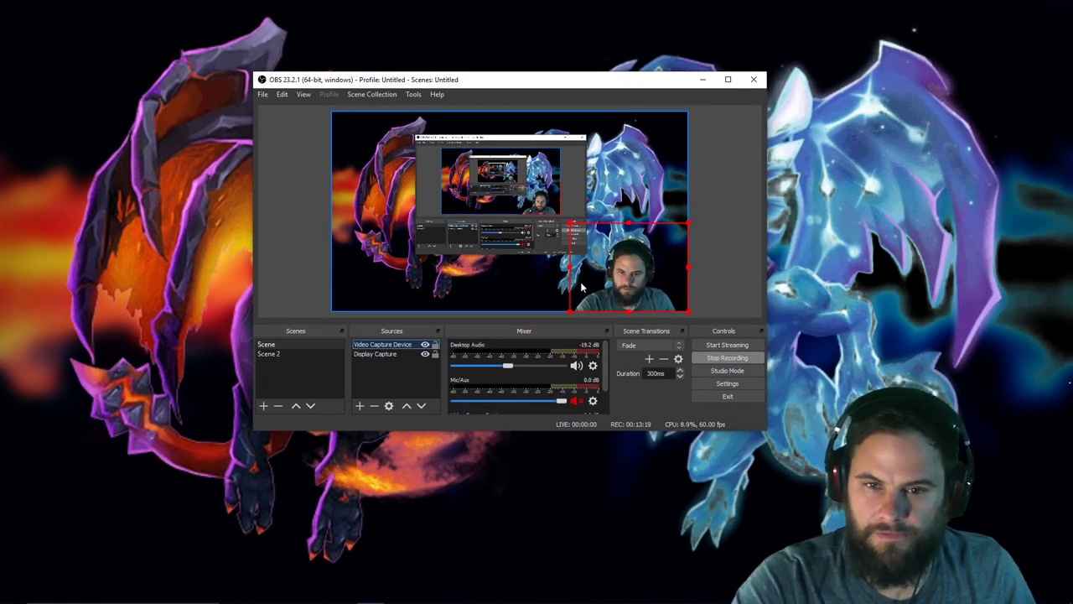
pyautogui.moveTo(370, 355); pyautogui.dragTo(380, 355)
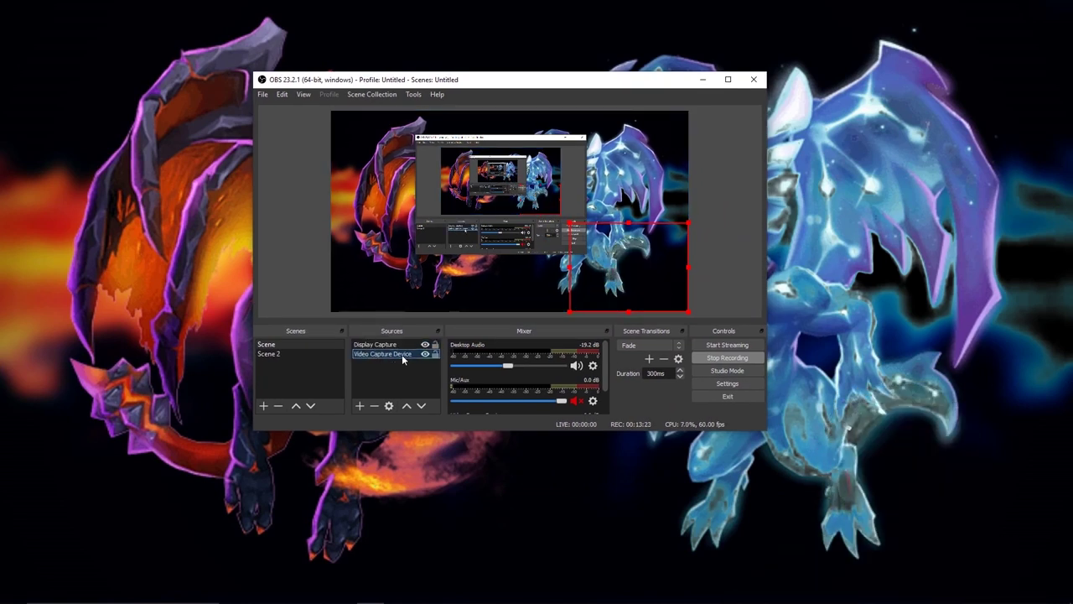
# - Check the Video Capture Device's properties preview, and place that source above Display Capture in the source order before minimizing OBS
pyautogui.doubleClick(387, 358)
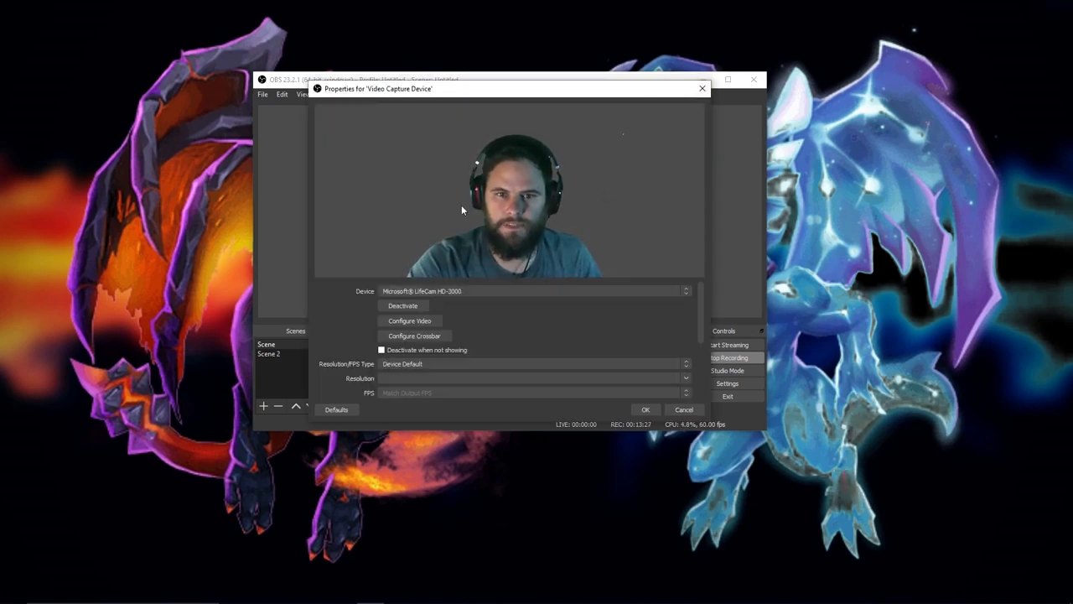
pyautogui.click(702, 88)
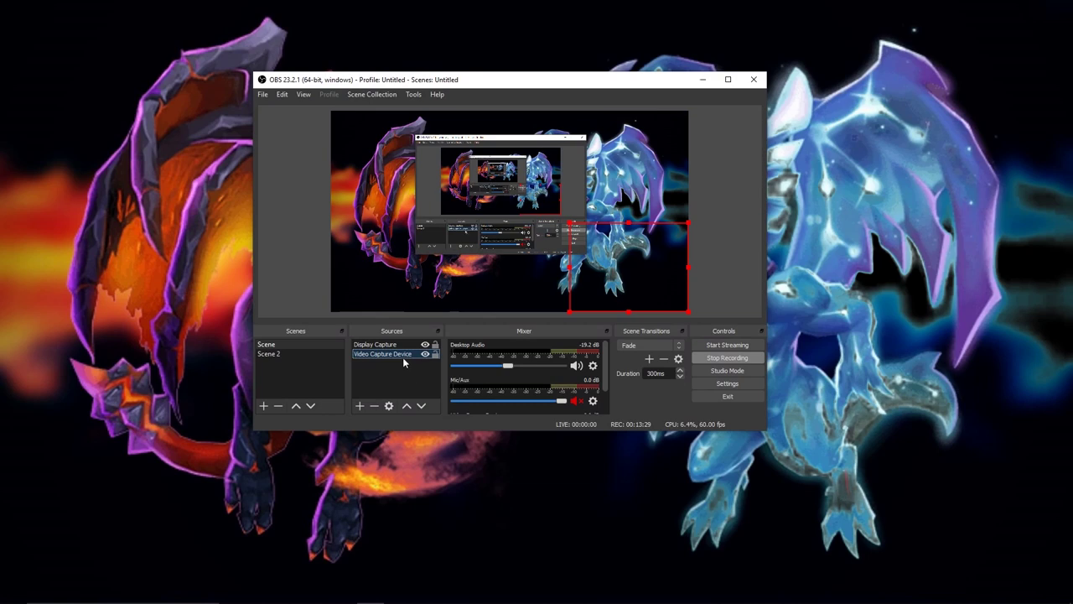
pyautogui.moveTo(376, 356); pyautogui.dragTo(377, 343)
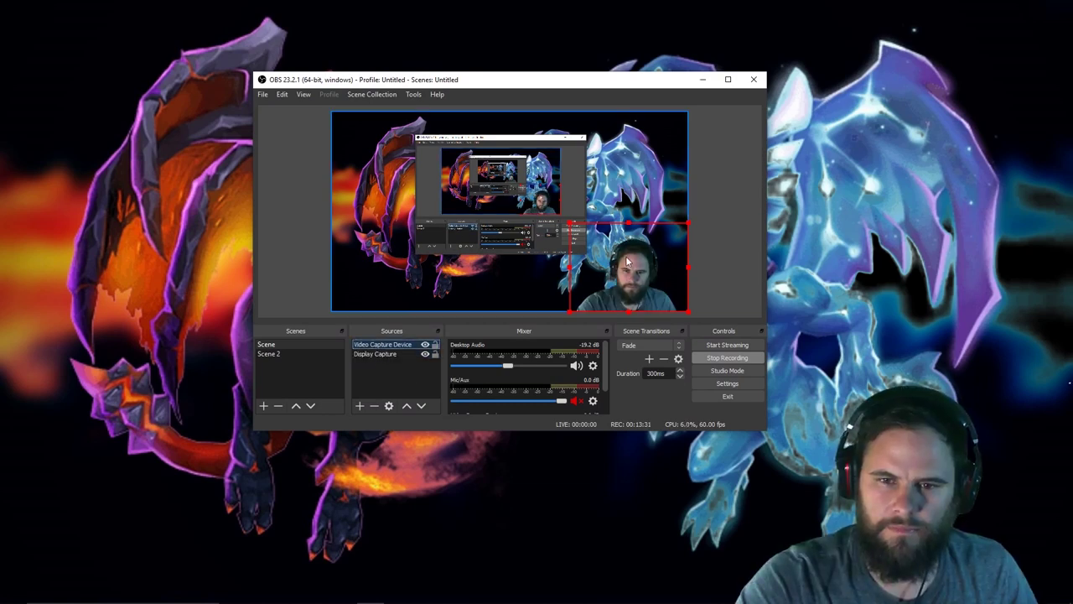
pyautogui.click(704, 80)
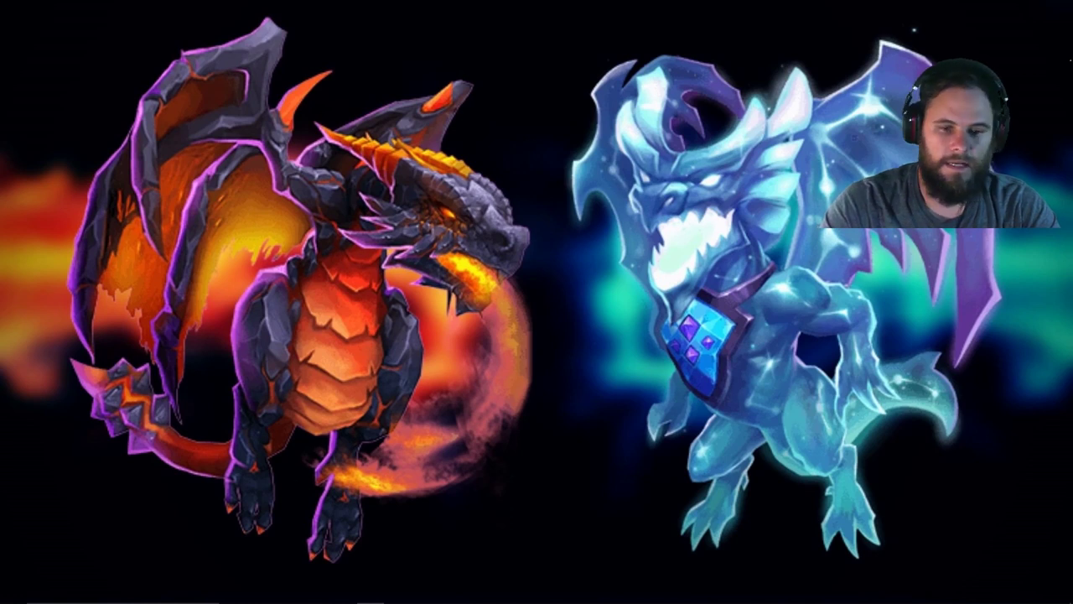
# - Switch to Adobe Premiere Pro and create a new project named "What I record with", copying the name for reuse
pyautogui.click(452, 598)
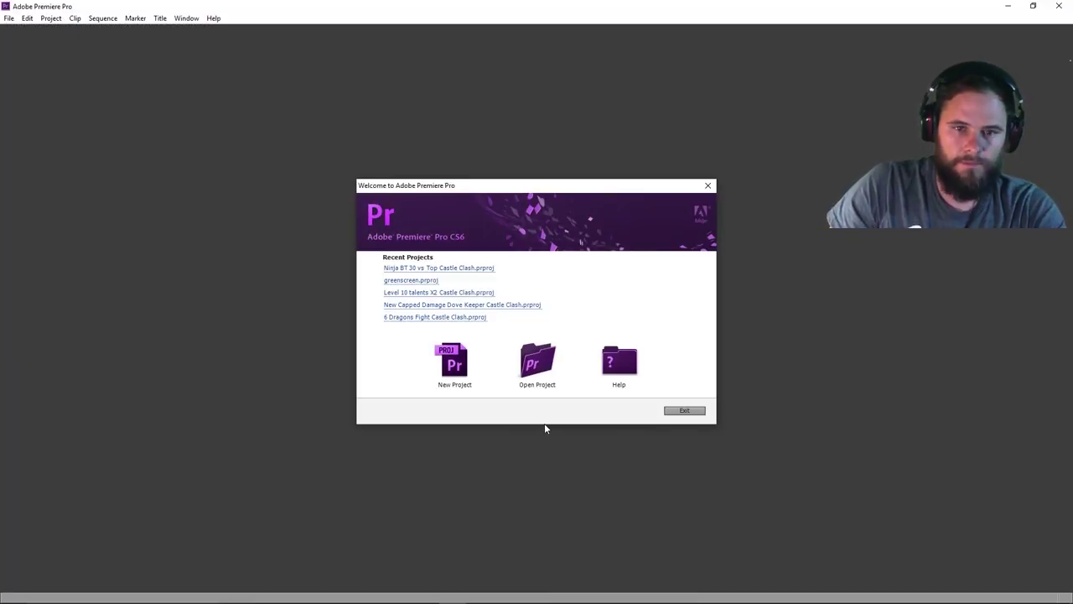
pyautogui.click(457, 363)
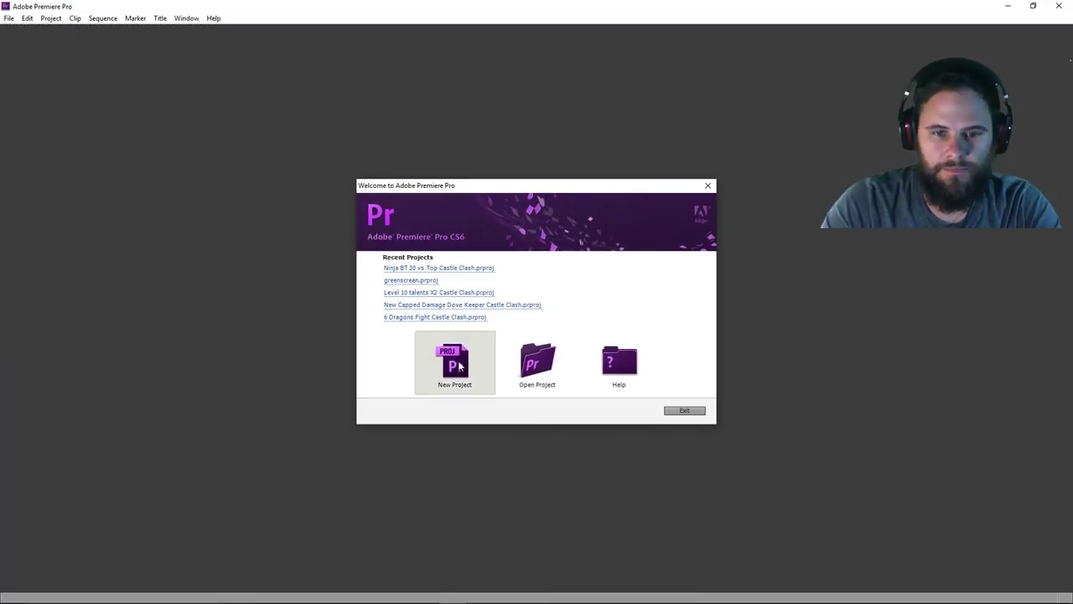
pyautogui.write('What I record with')
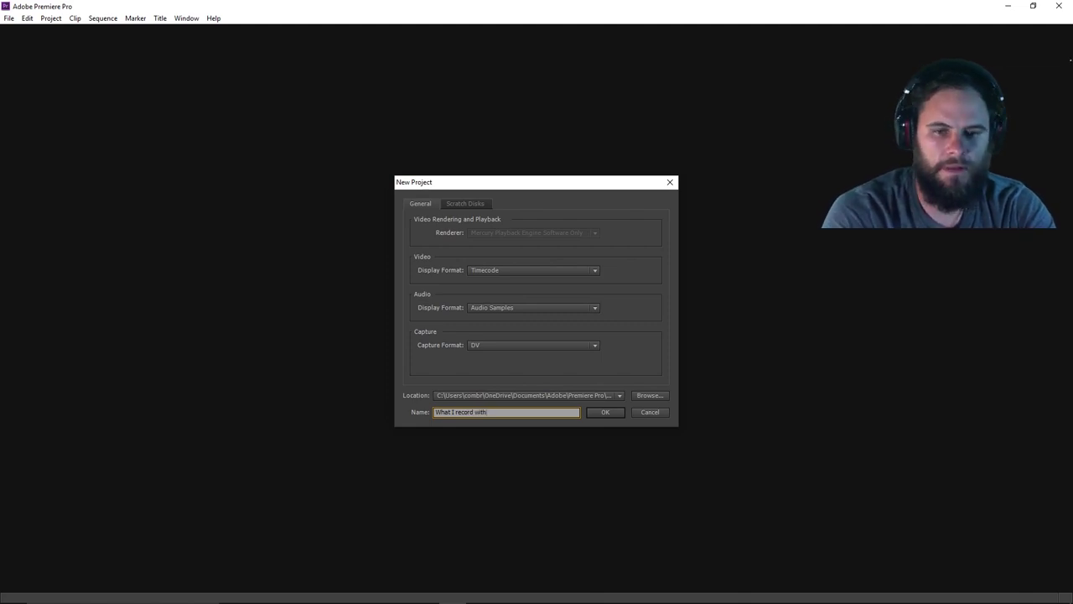
pyautogui.moveTo(493, 411); pyautogui.dragTo(396, 420)
pyautogui.hotkey('ctrl', 'c')
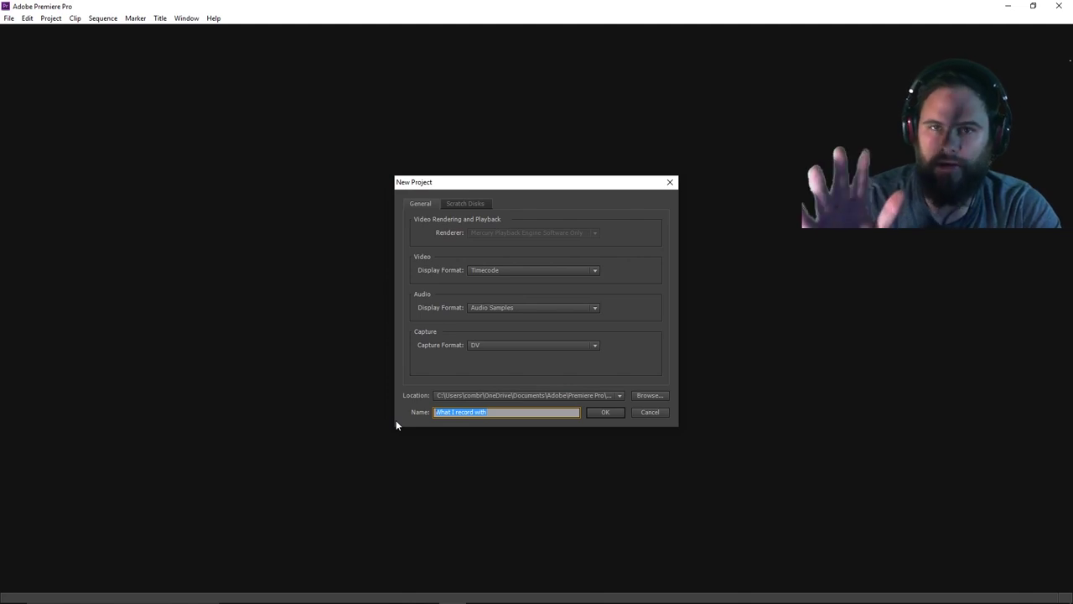
pyautogui.click(607, 412)
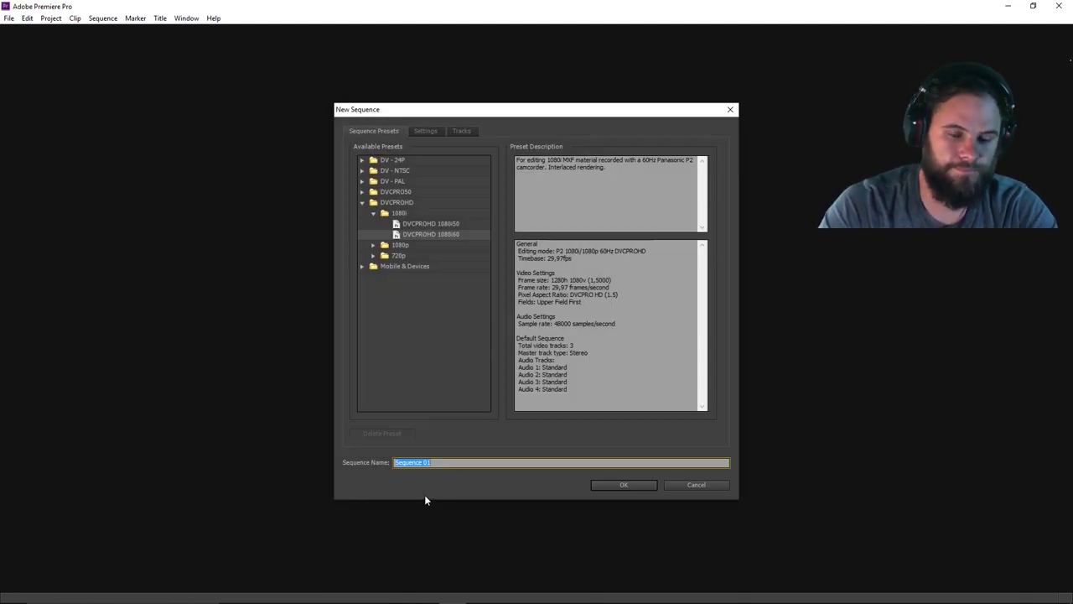
# - Create the project's sequence with the DVCPROHD 1080i60 preset and name it "What I record with"
pyautogui.doubleClick(470, 464)
pyautogui.hotkey('ctrl', 'v')
pyautogui.click(624, 484)
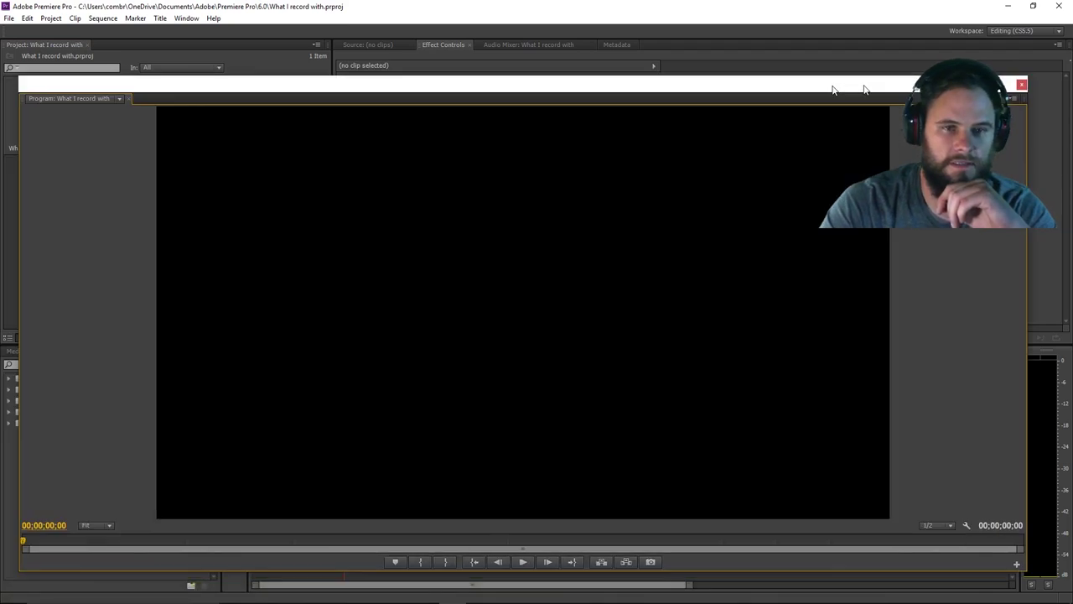
# - Shrink the floating Program monitor and place it over the upper-right part of the workspace, clear of the timeline
pyautogui.moveTo(832, 89); pyautogui.dragTo(271, 43)
pyautogui.click(337, 549)
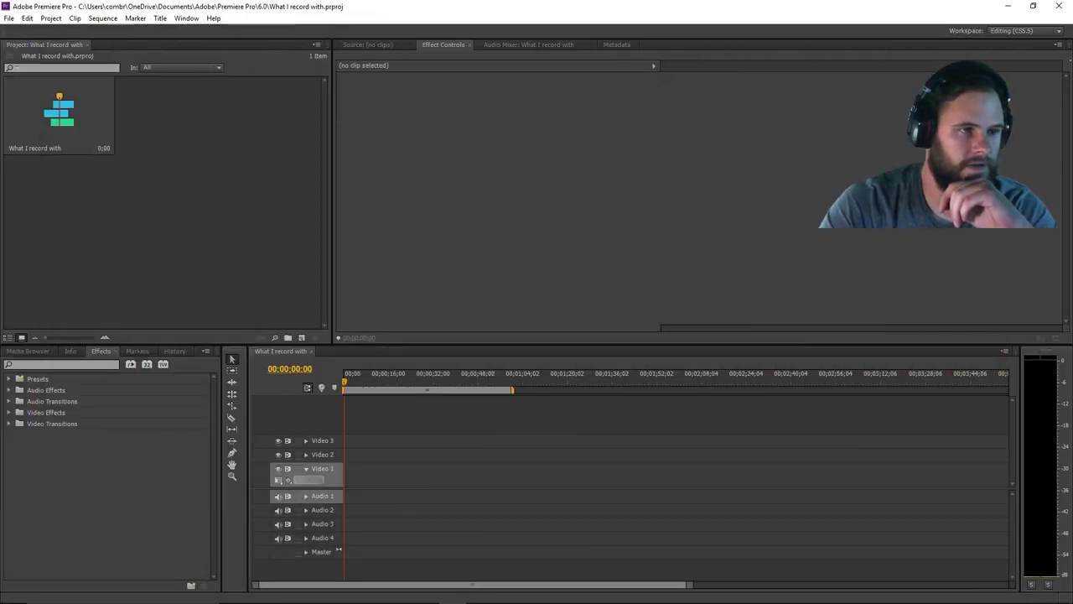
pyautogui.moveTo(793, 120); pyautogui.dragTo(761, 84)
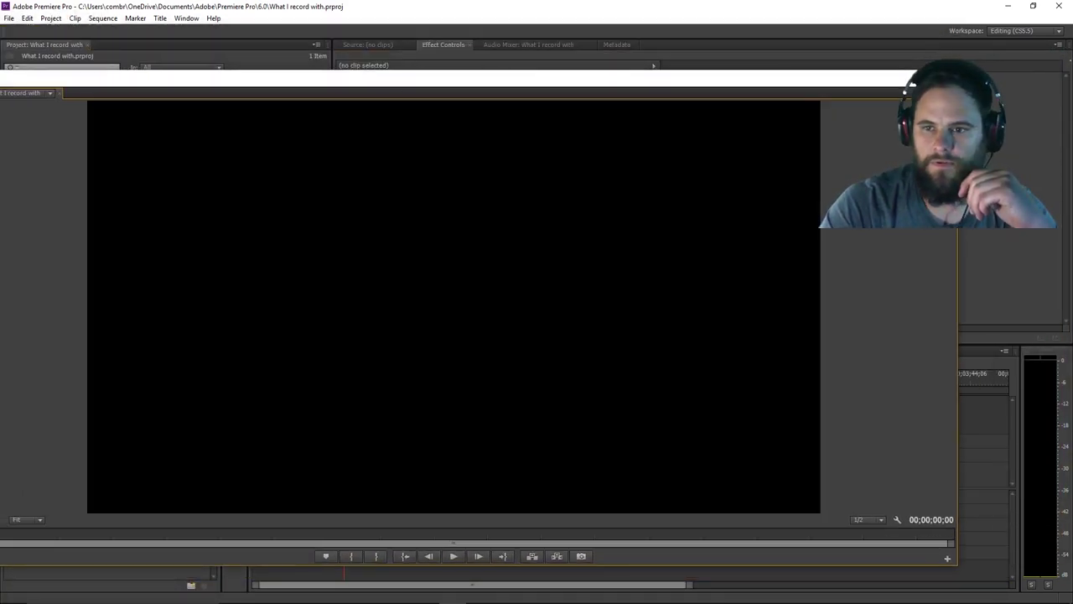
pyautogui.moveTo(958, 232); pyautogui.dragTo(402, 257)
pyautogui.moveTo(285, 76); pyautogui.dragTo(953, 75)
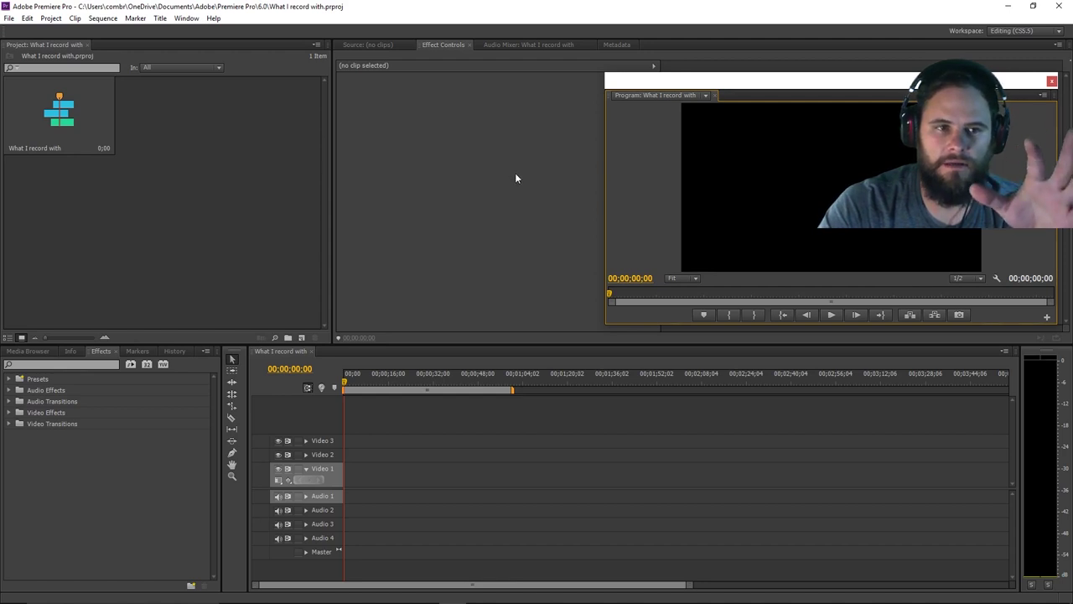
pyautogui.click(8, 18)
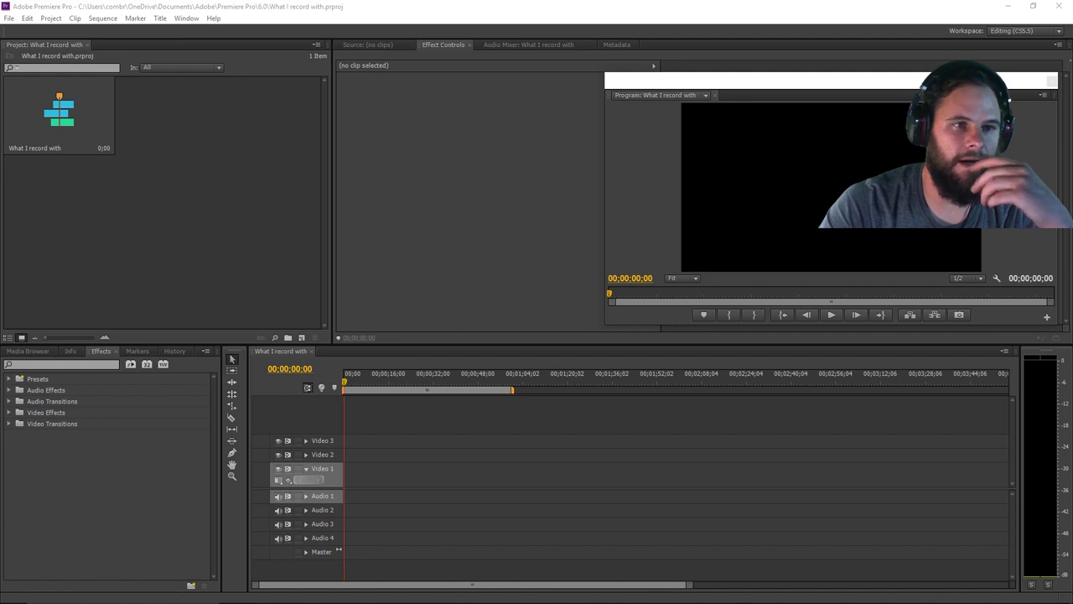
pyautogui.click(10, 18)
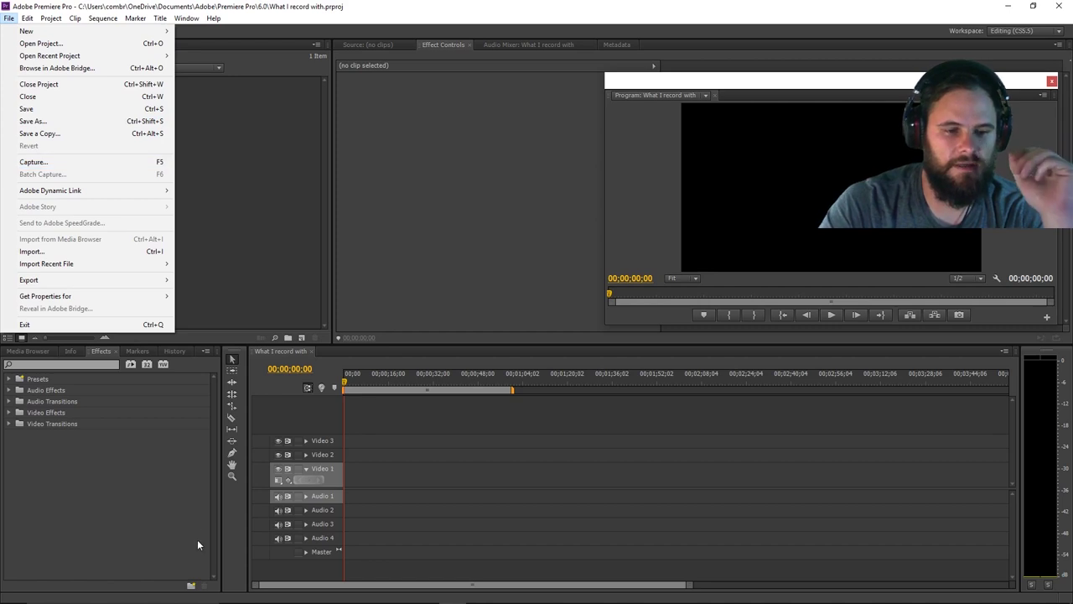
pyautogui.moveTo(268, 597)
pyautogui.click(283, 594)
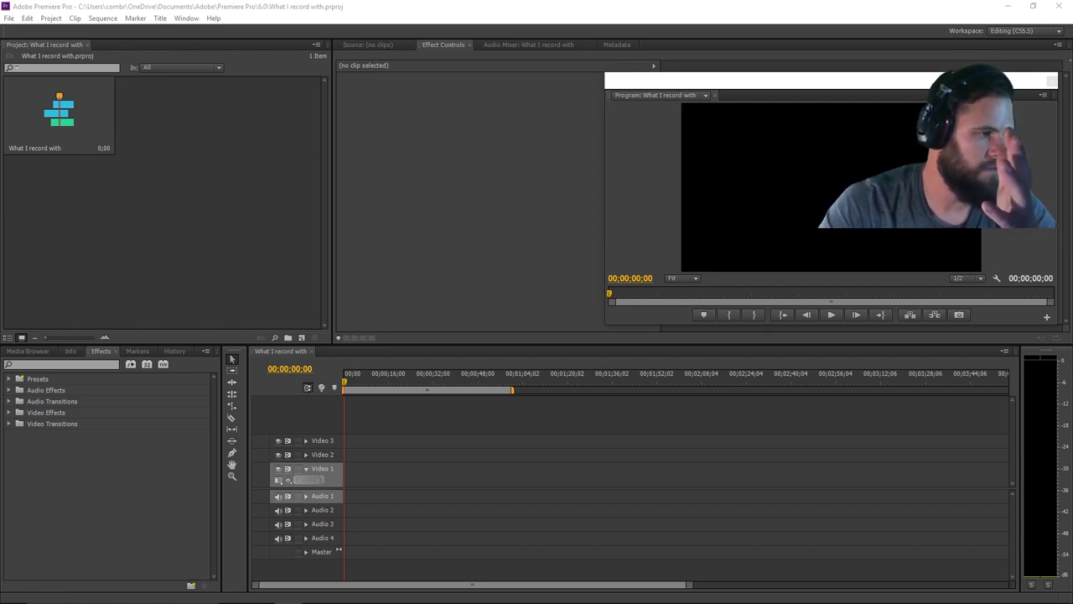
pyautogui.moveTo(159, 205); pyautogui.dragTo(221, 161)
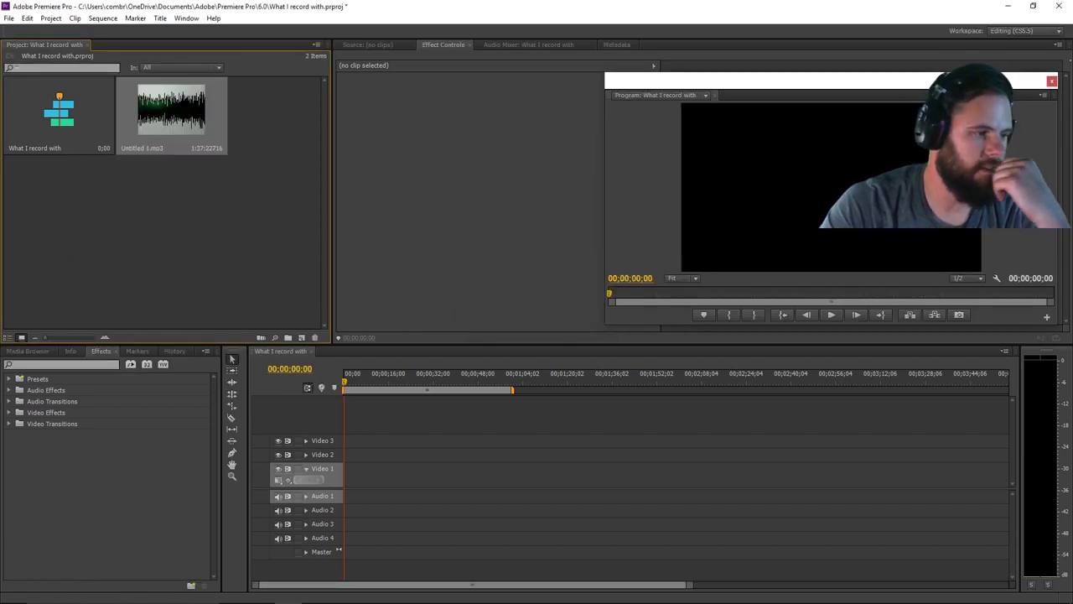
pyautogui.moveTo(38, 345); pyautogui.dragTo(142, 280)
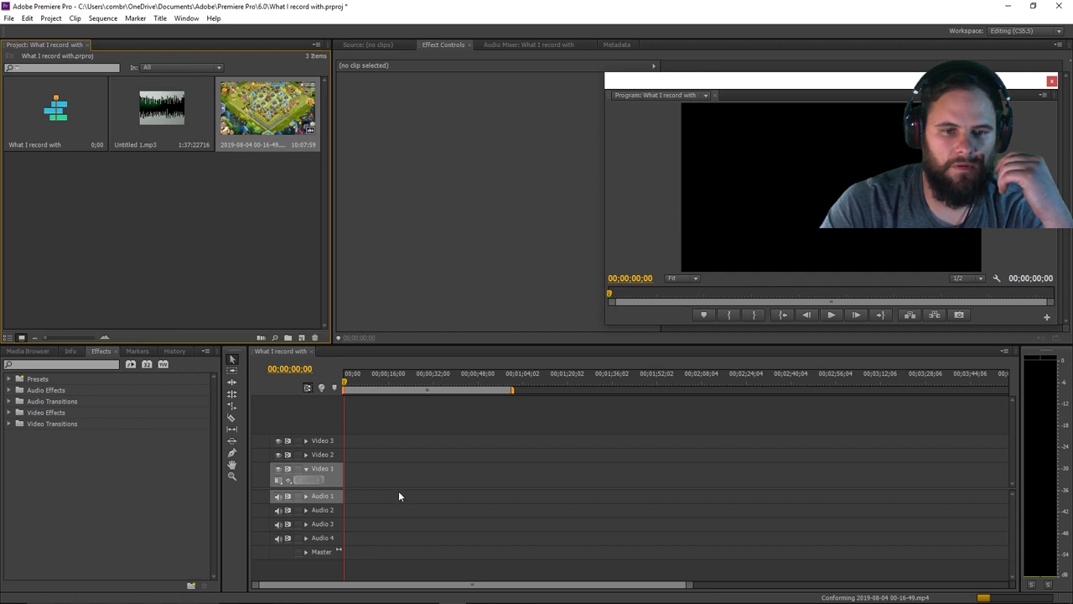
# - Place the video at the start of Video 1, matching the sequence settings to the clip, and put Untitled 1.mp3 on Audio 2
pyautogui.moveTo(352, 413); pyautogui.dragTo(339, 481)
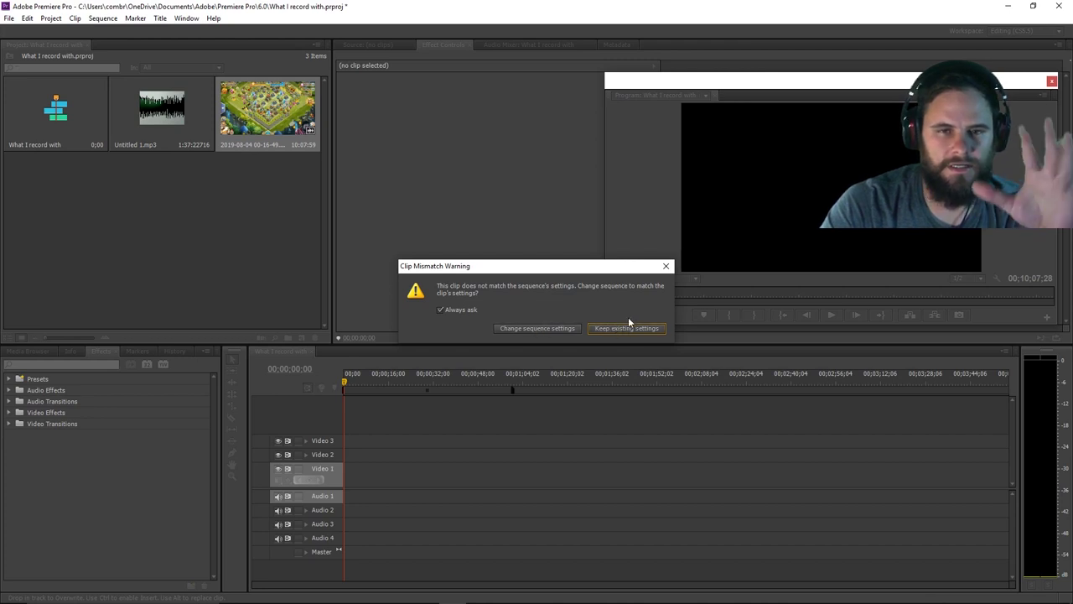
pyautogui.click(561, 329)
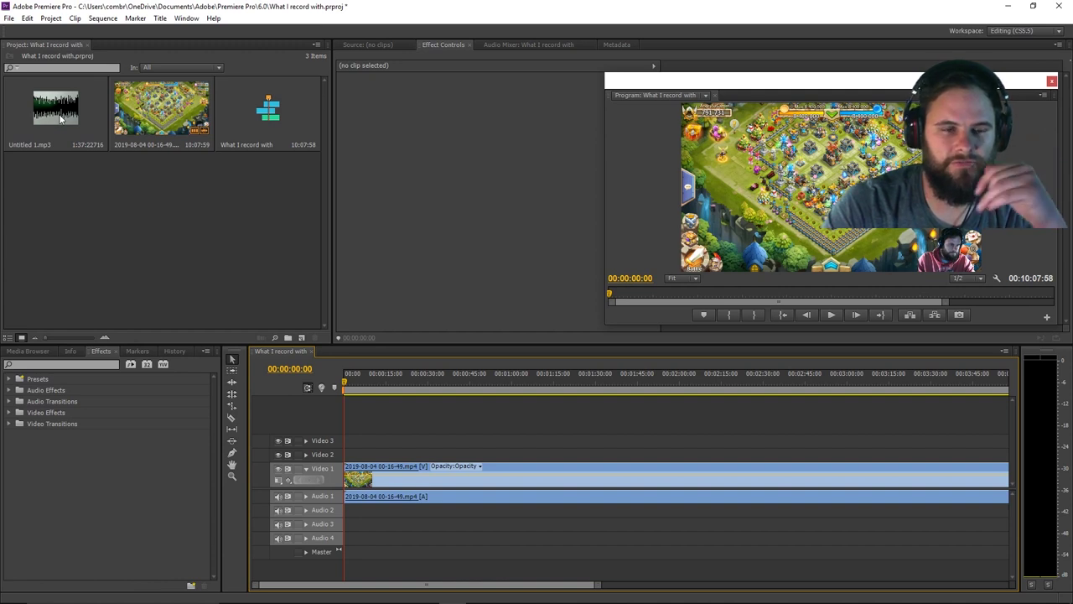
pyautogui.moveTo(59, 119); pyautogui.dragTo(350, 511)
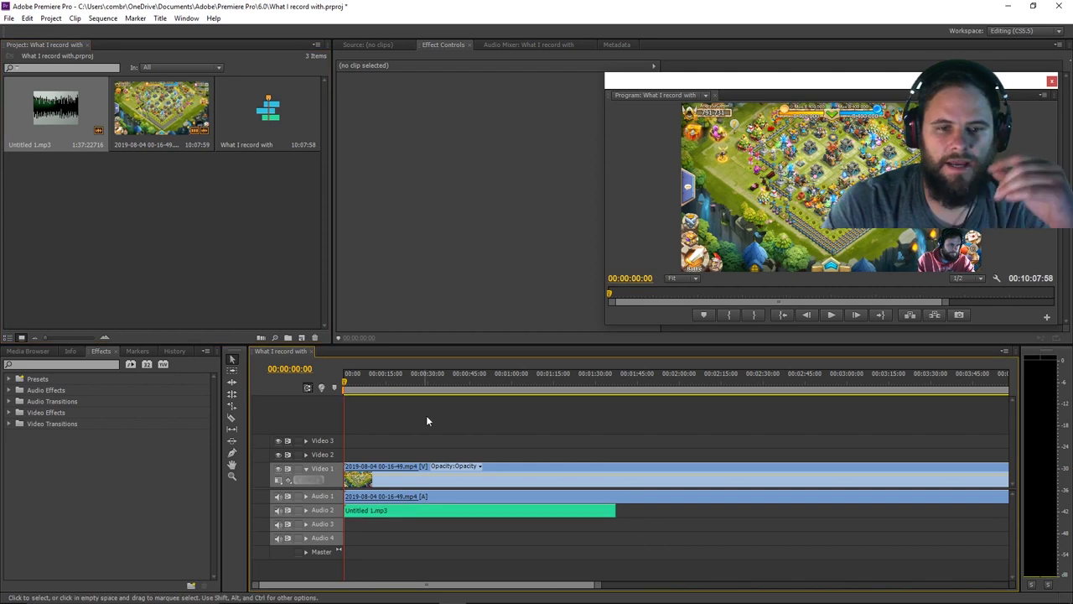
# - Play the opening seconds of the sequence, mute the Audio 1 track, and replay the opening to compare the sound
pyautogui.press('space')
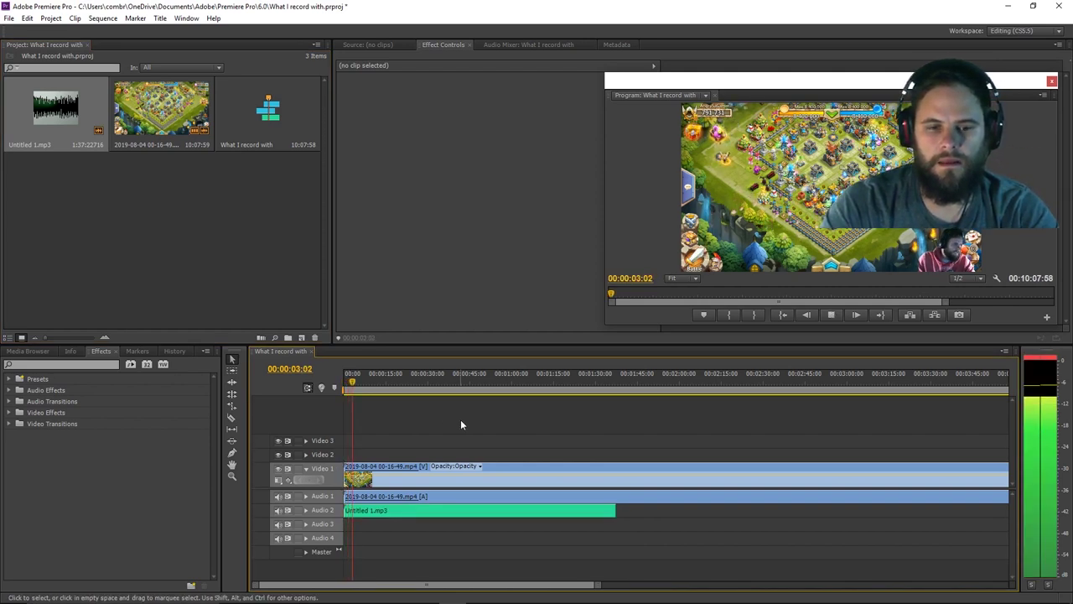
pyautogui.press('space')
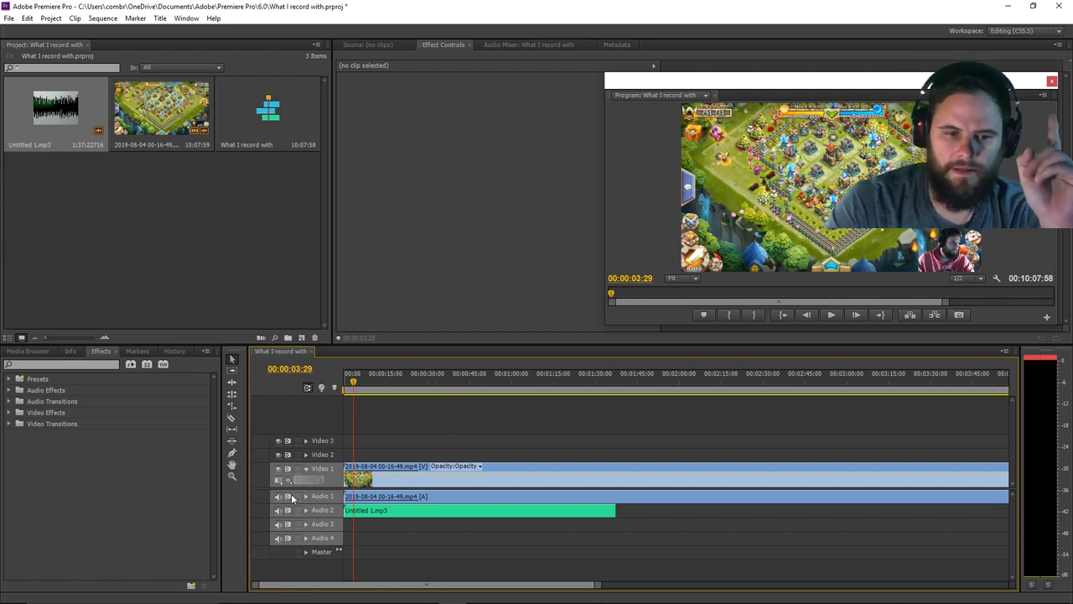
pyautogui.click(351, 382)
pyautogui.press('space')
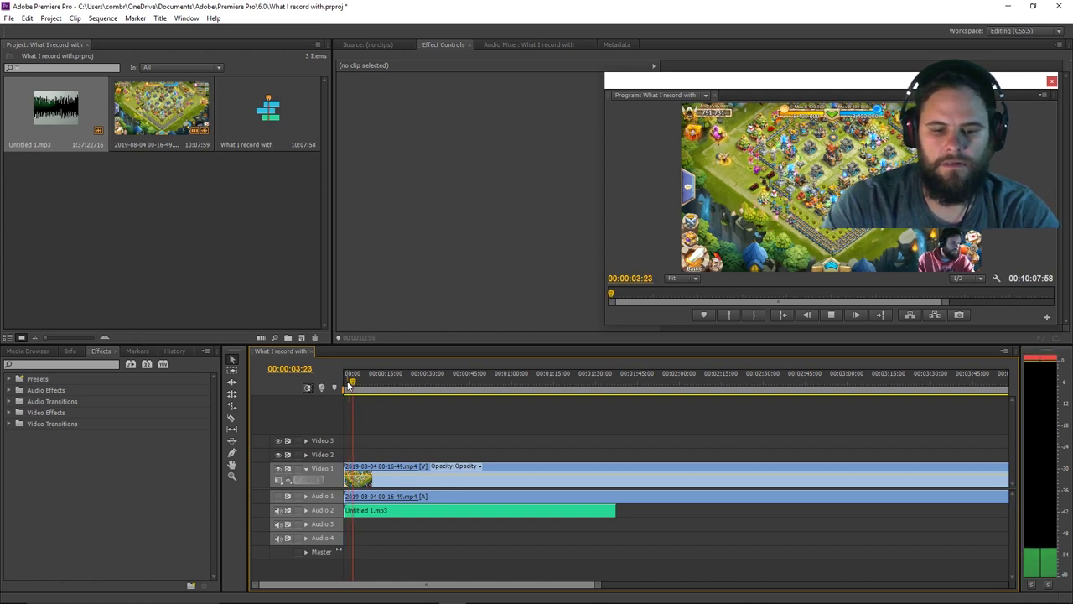
pyautogui.press('space')
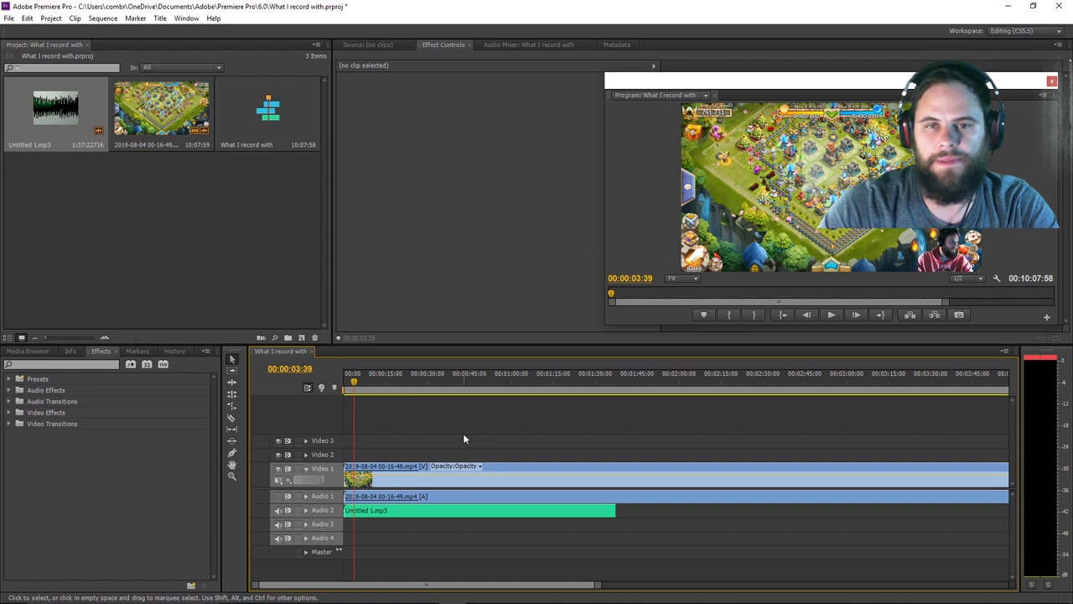
# - Start exporting the sequence in H.264 format with the HD 1080p 29.97 preset
pyautogui.click(10, 18)
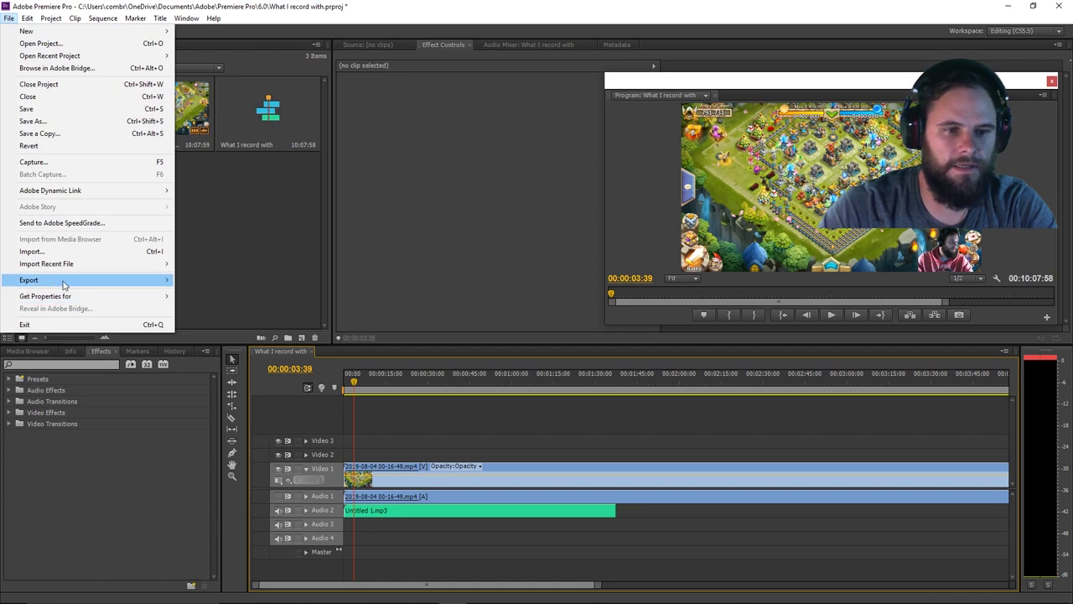
pyautogui.click(215, 281)
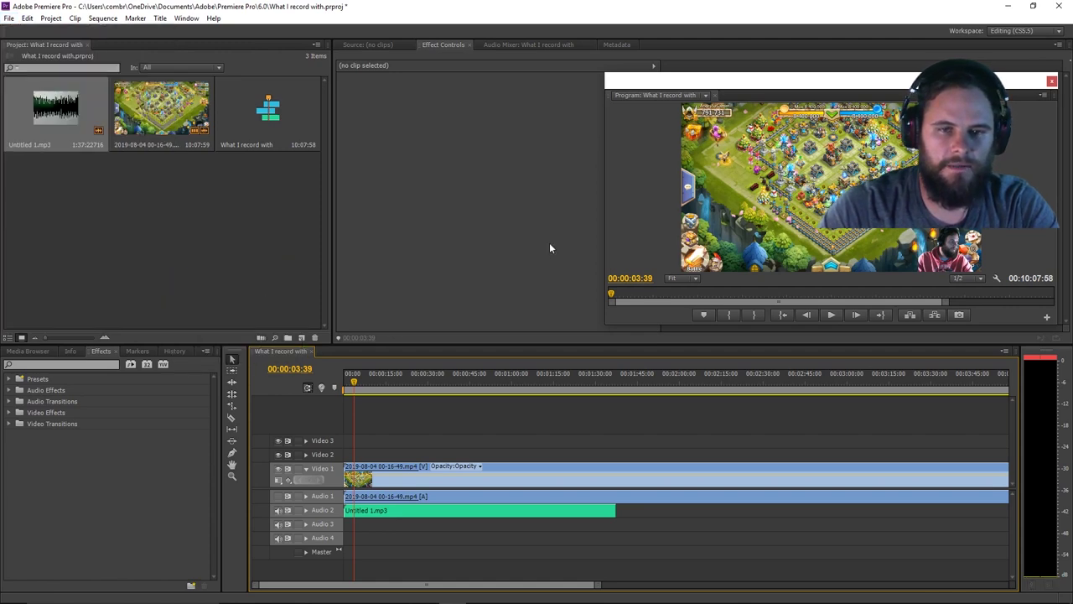
pyautogui.click(681, 176)
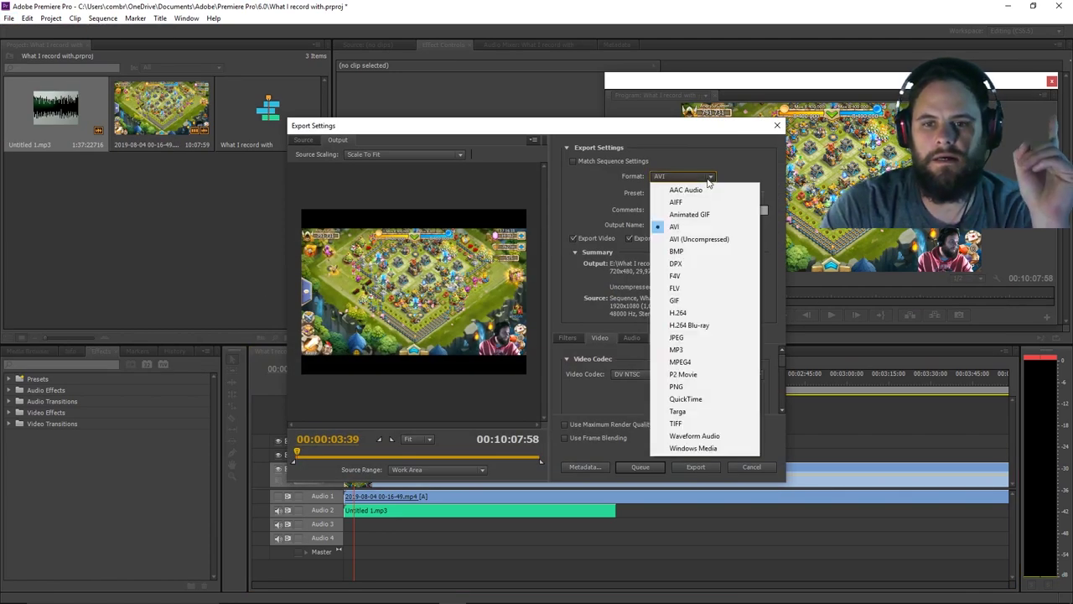
pyautogui.click(663, 313)
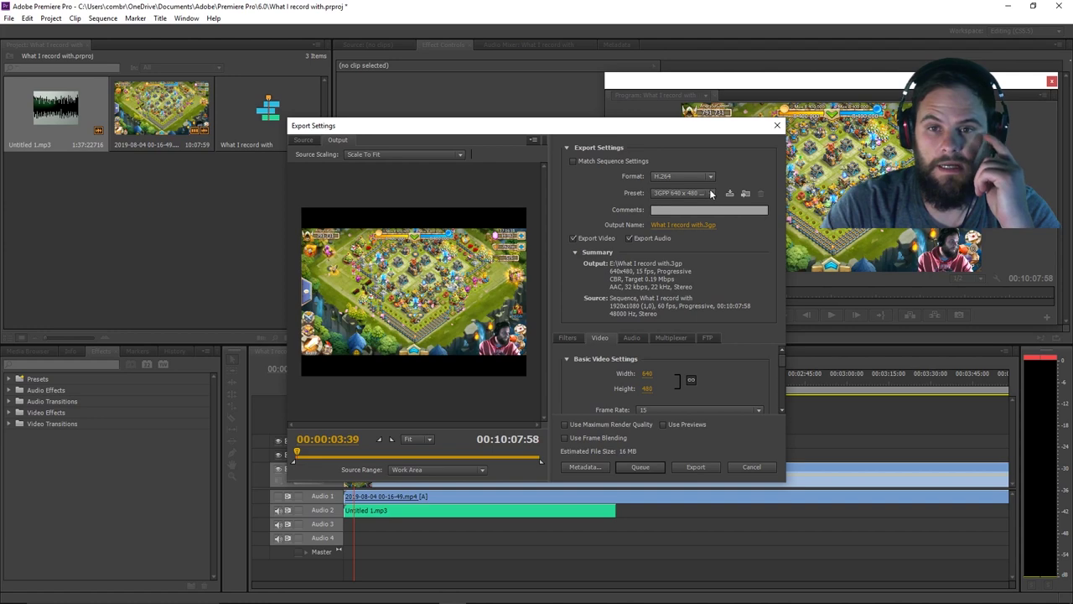
pyautogui.click(710, 192)
pyautogui.scroll(-5, 730, 586)
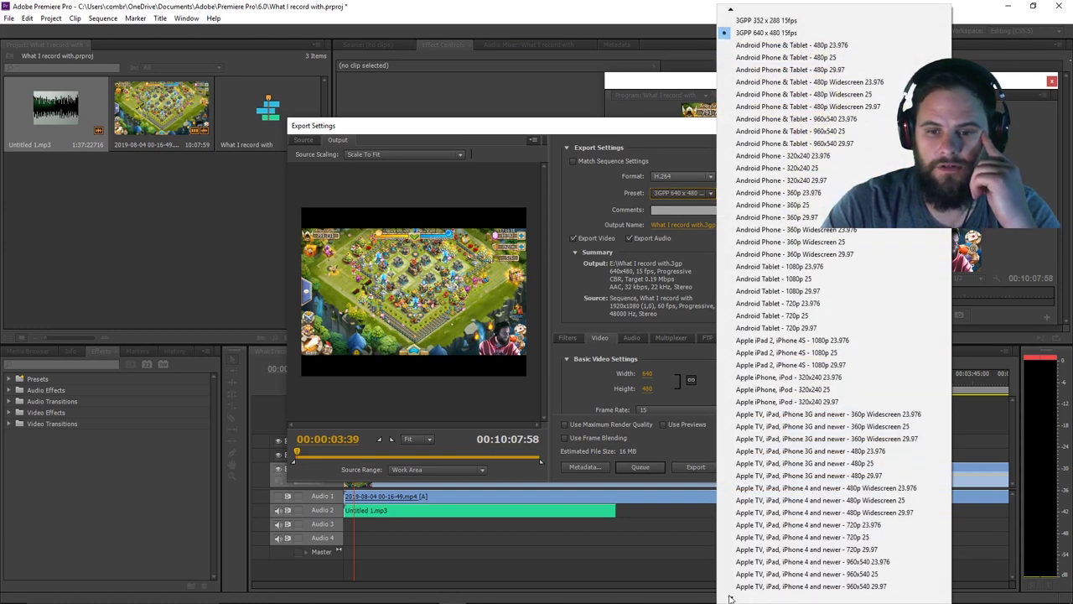
pyautogui.scroll(-1, 729, 595)
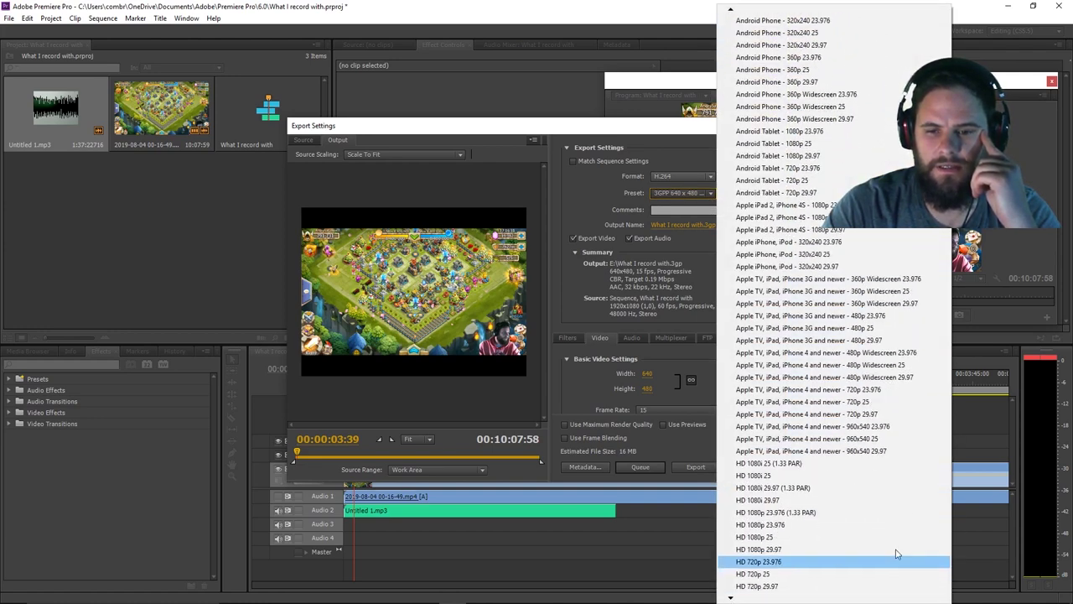
pyautogui.click(833, 549)
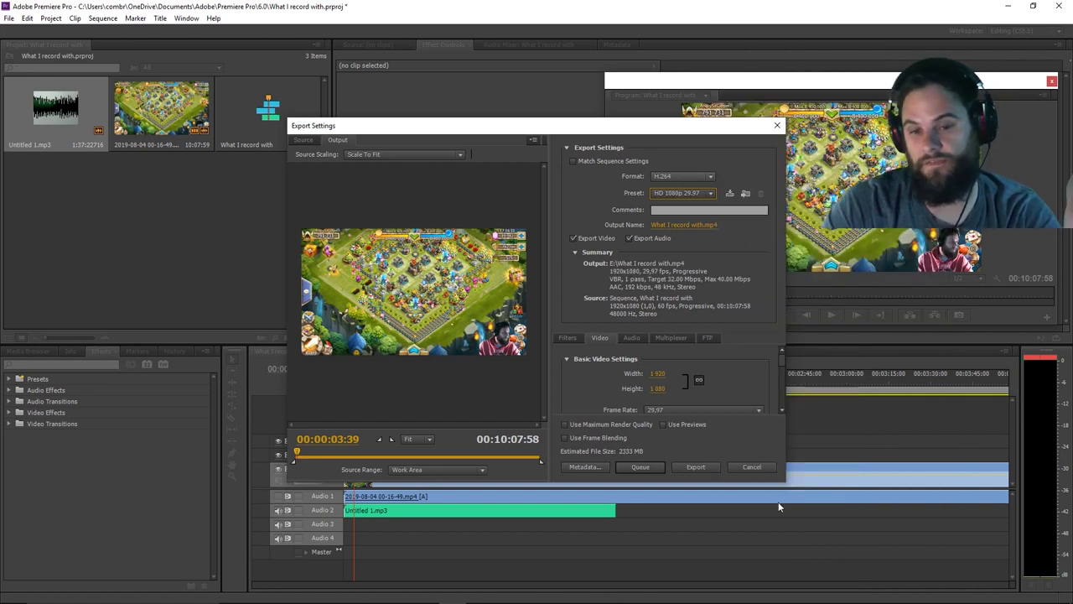
pyautogui.click(690, 467)
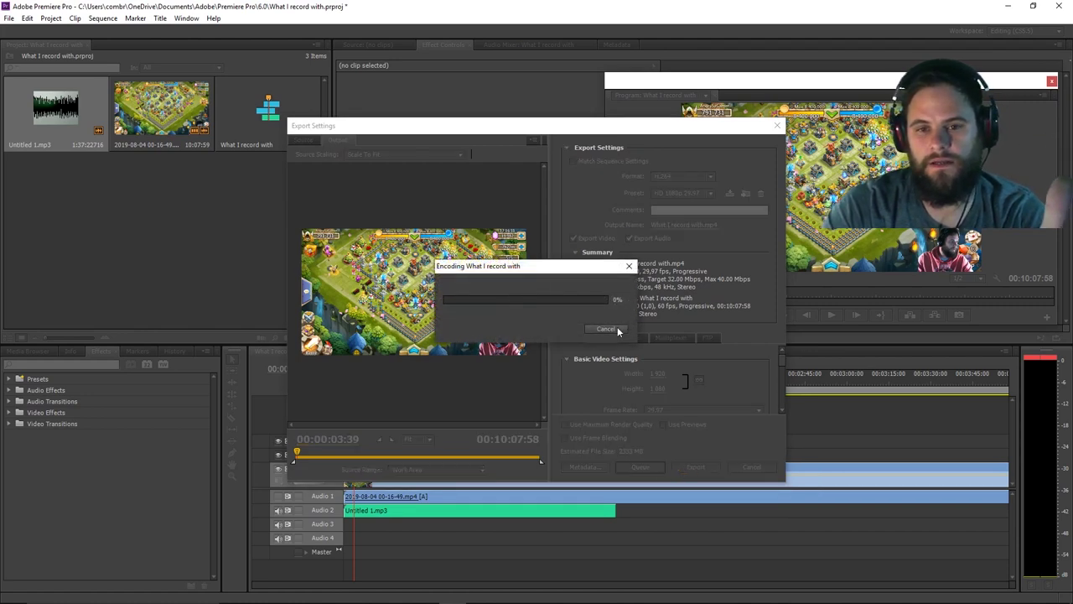
# - Cancel the encoding, dismiss the export settings and exit Premiere Pro
pyautogui.click(606, 328)
pyautogui.click(777, 126)
pyautogui.click(1054, 6)
pyautogui.click(547, 316)
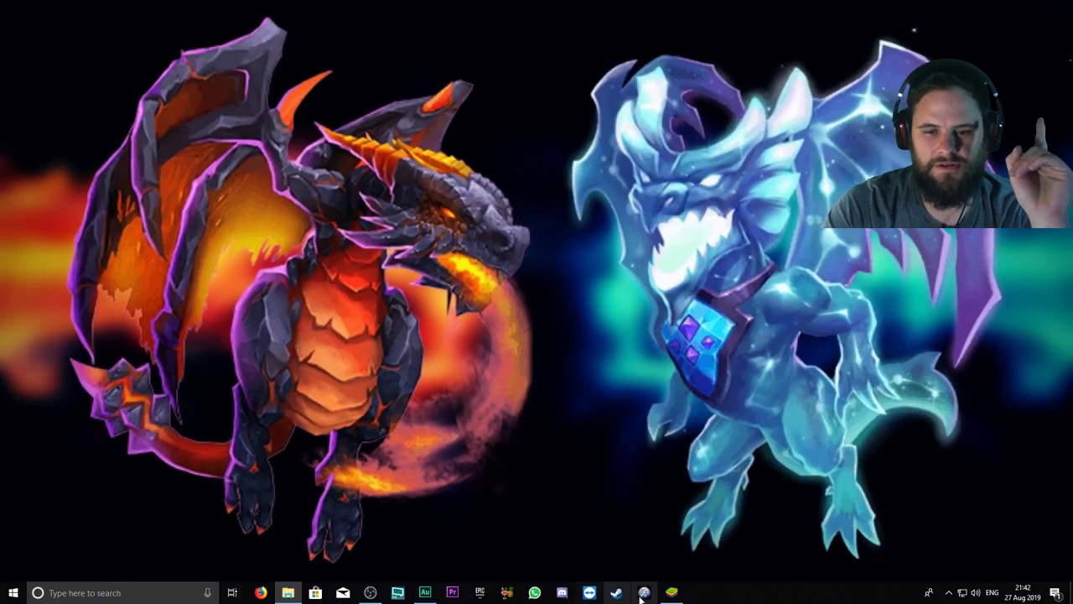
pyautogui.click(506, 592)
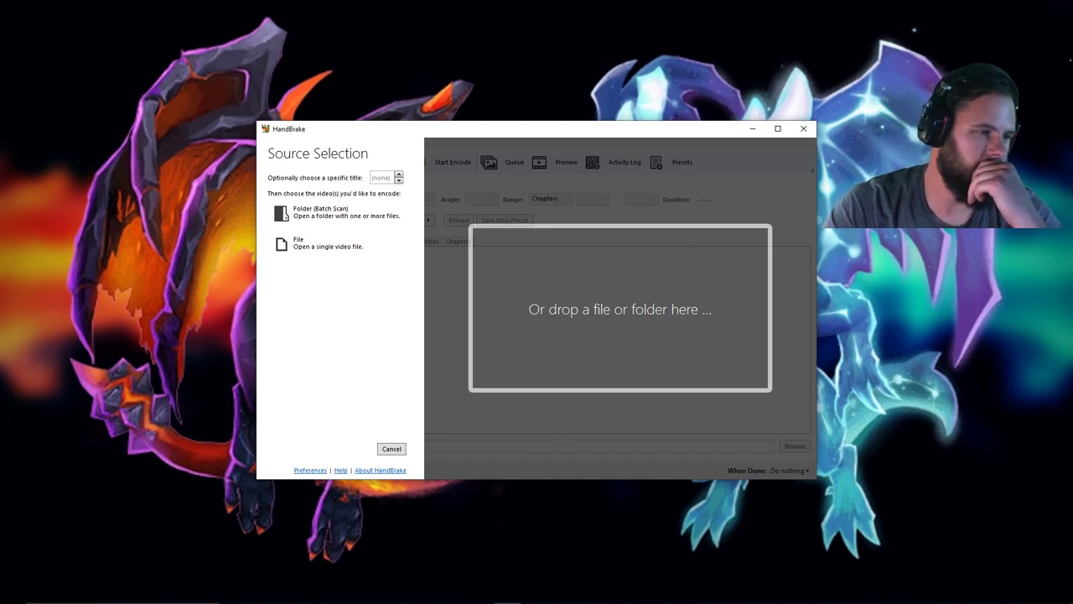
pyautogui.moveTo(1072, 373); pyautogui.dragTo(553, 369)
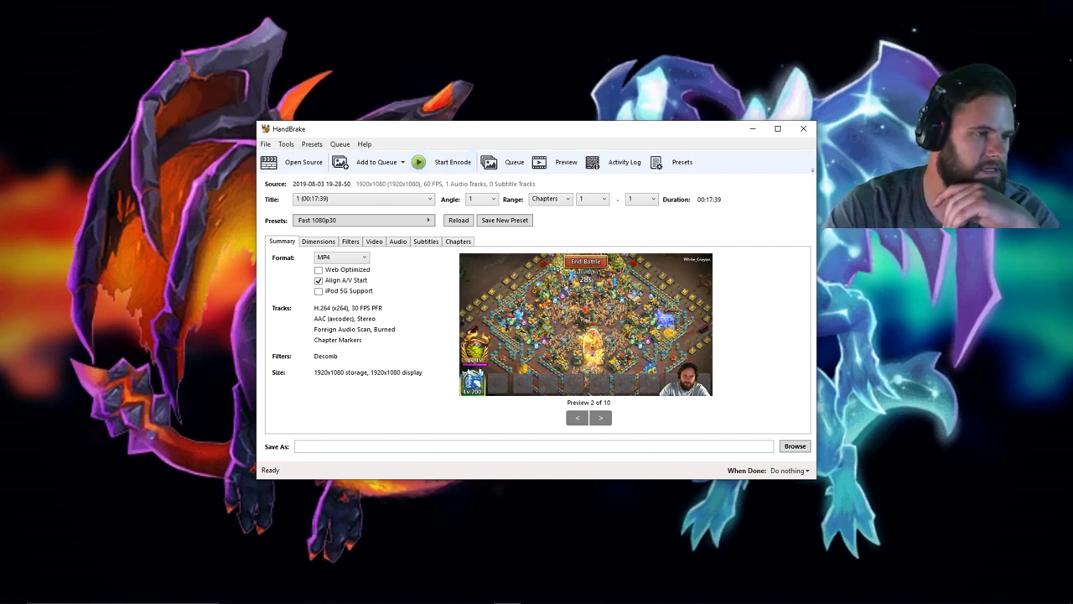
pyautogui.click(17, 503)
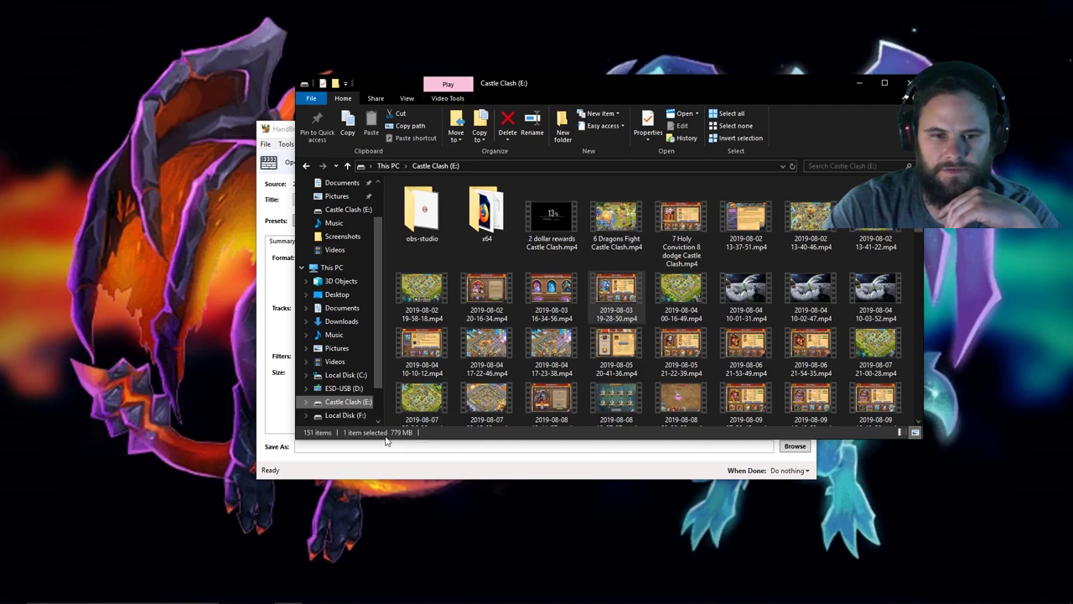
pyautogui.moveTo(802, 88); pyautogui.dragTo(101, 181)
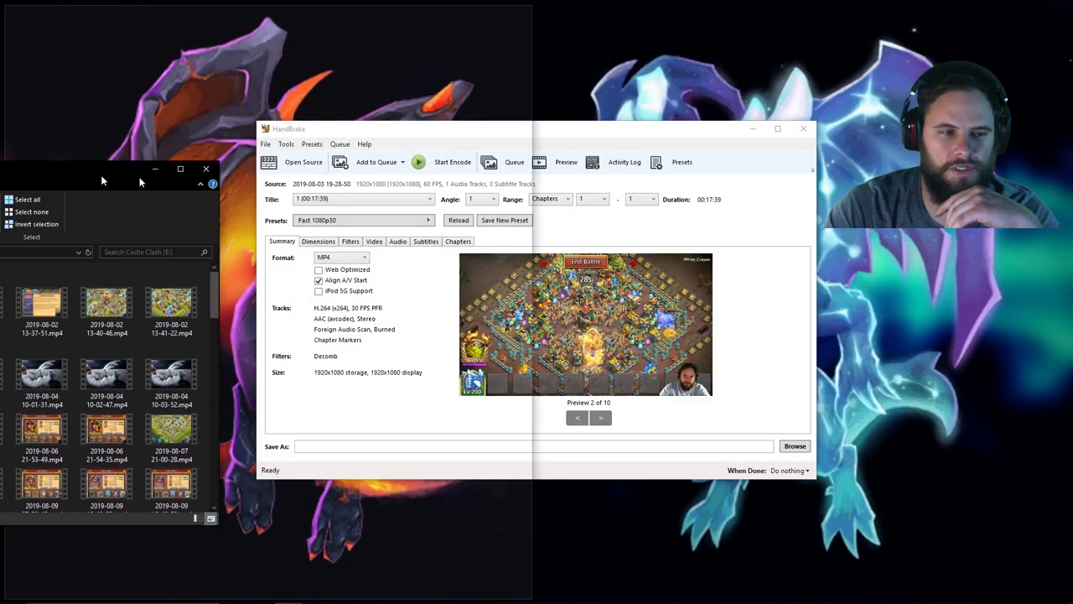
pyautogui.click(154, 168)
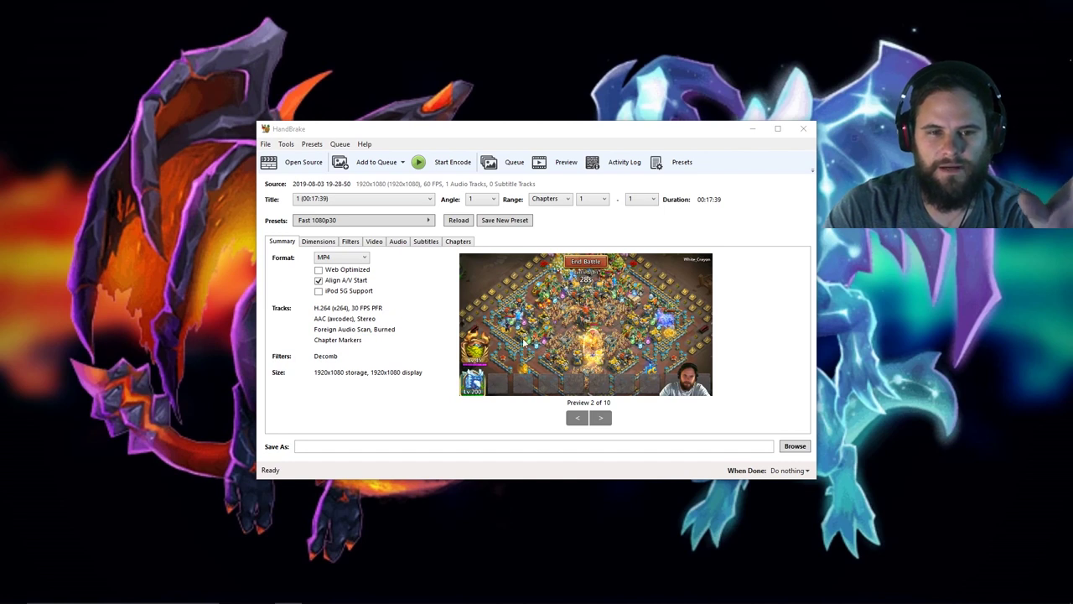
# - Try to start encoding the loaded video with the Fast 1080p30 preset, then open the output destination selection and cancel it
pyautogui.click(440, 163)
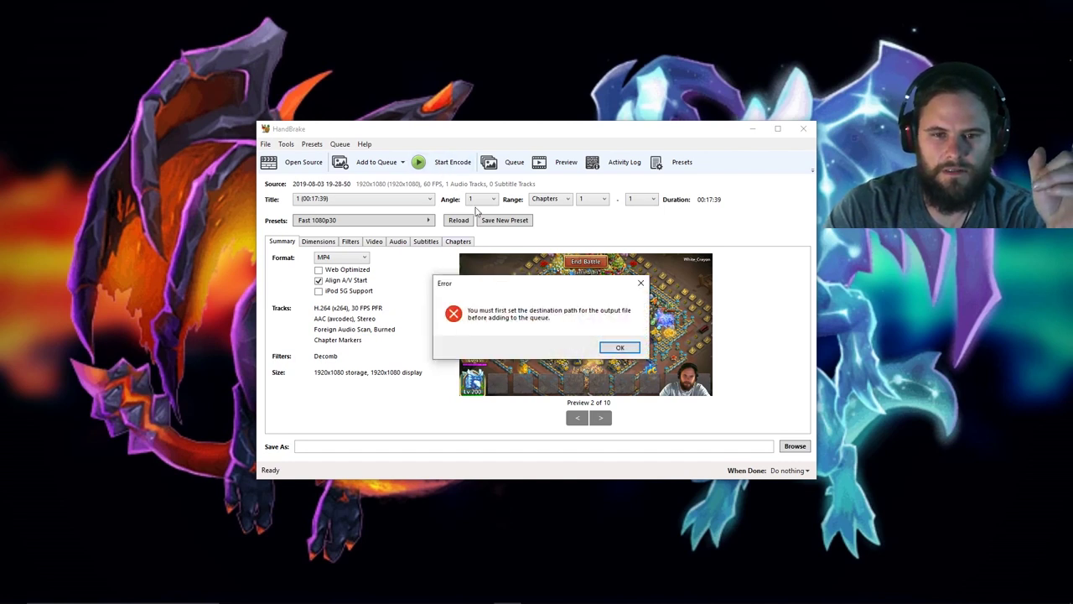
pyautogui.click(613, 351)
pyautogui.click(796, 448)
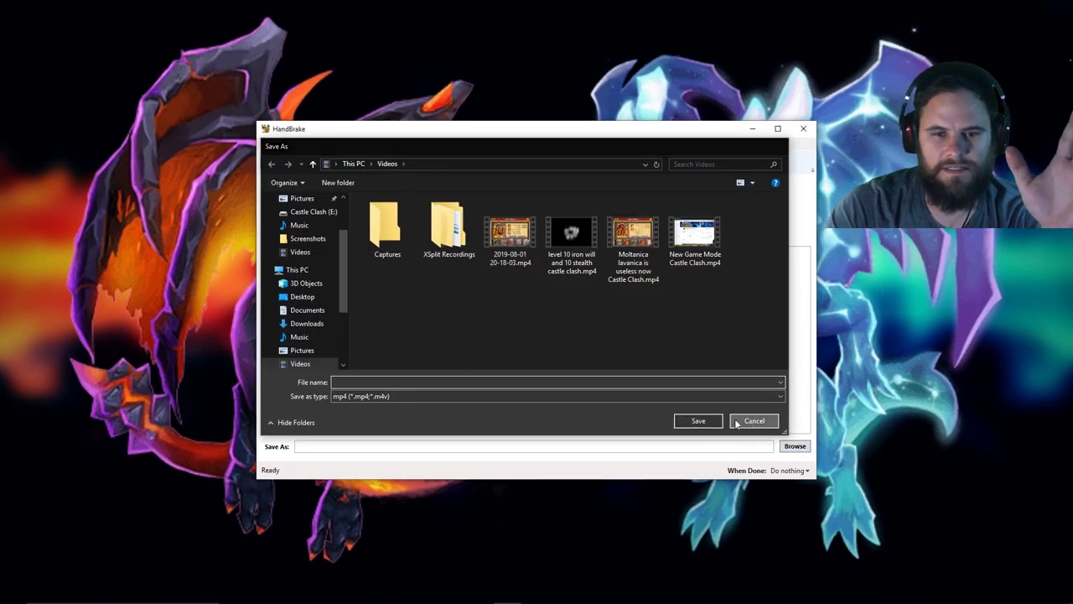
pyautogui.click(753, 421)
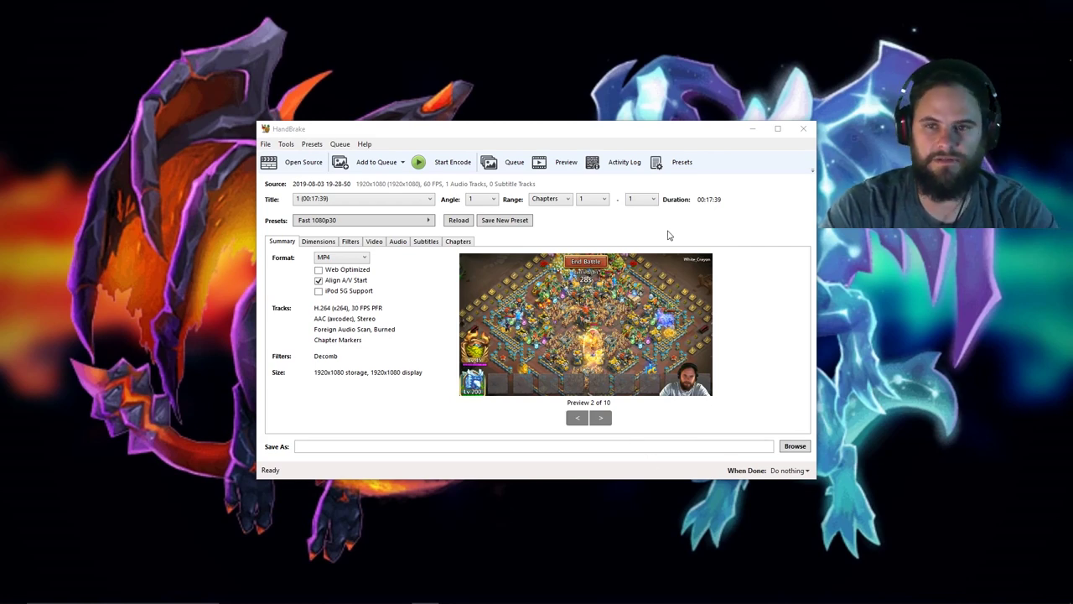
# - Close HandBrake and reposition the OBS window on the desktop
pyautogui.click(803, 128)
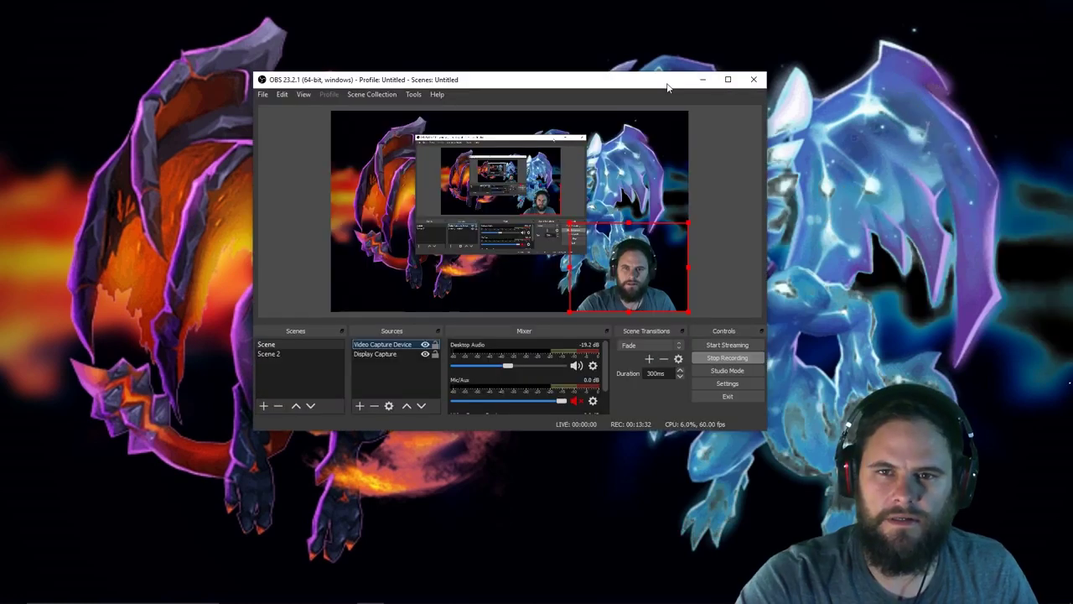
pyautogui.moveTo(668, 84); pyautogui.dragTo(591, 88)
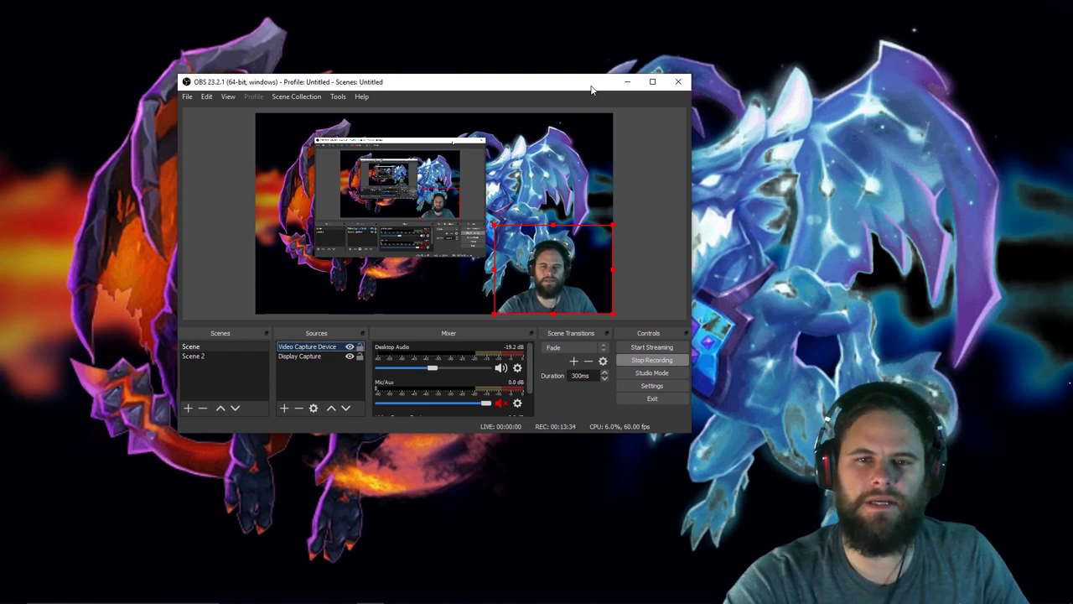